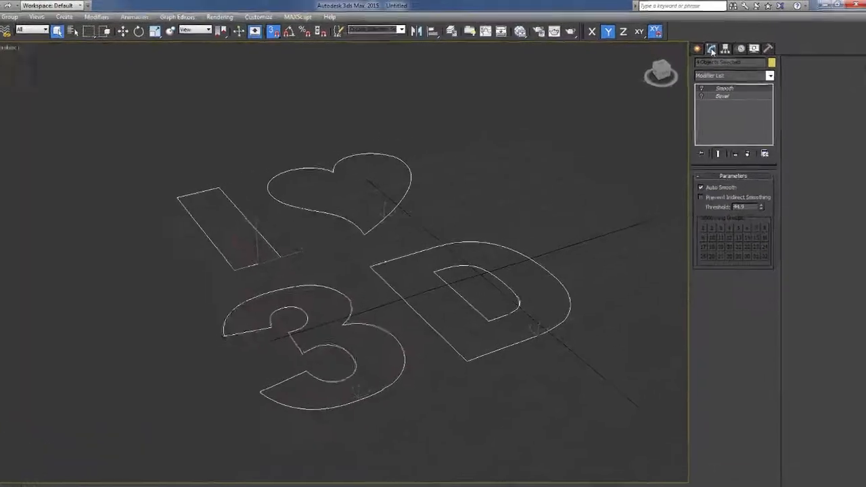
Step: Examine the Bevel settings of the finished 3D lettering, first for all four objects together and then for the heart alone
{"action": "left_click", "coordinate": [685, 109]}
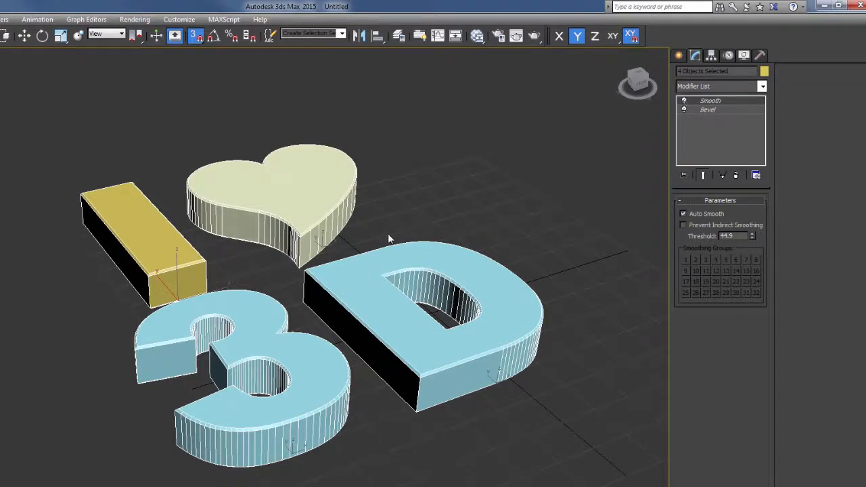
{"action": "middle_click_drag", "start_coordinate": [344, 327], "coordinate": [345, 337], "text": "alt"}
{"action": "left_click", "coordinate": [701, 111]}
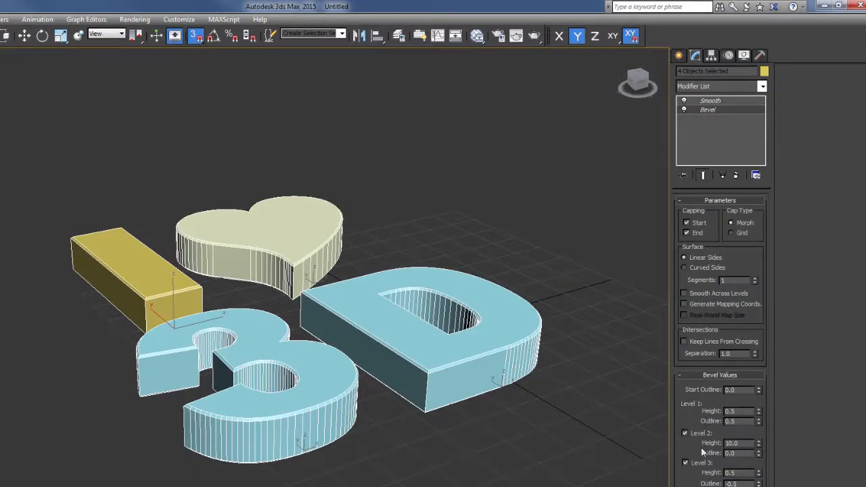
{"action": "left_click", "coordinate": [482, 192]}
{"action": "left_click", "coordinate": [297, 234]}
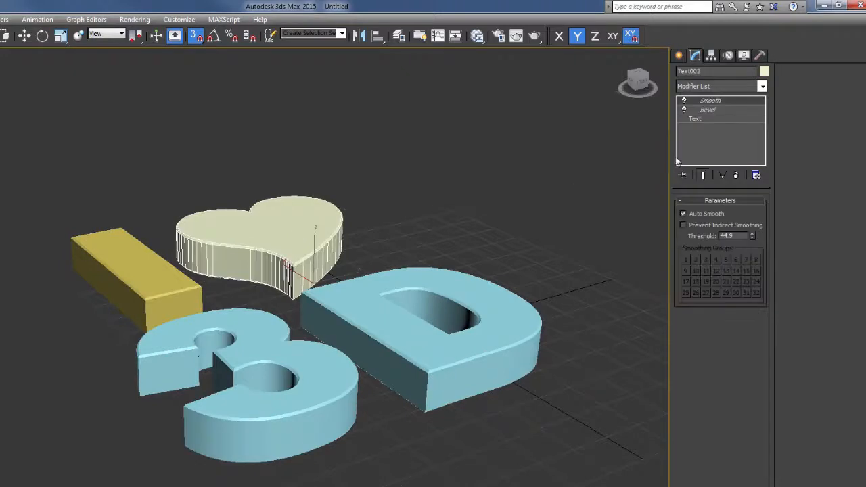
{"action": "left_click", "coordinate": [708, 111]}
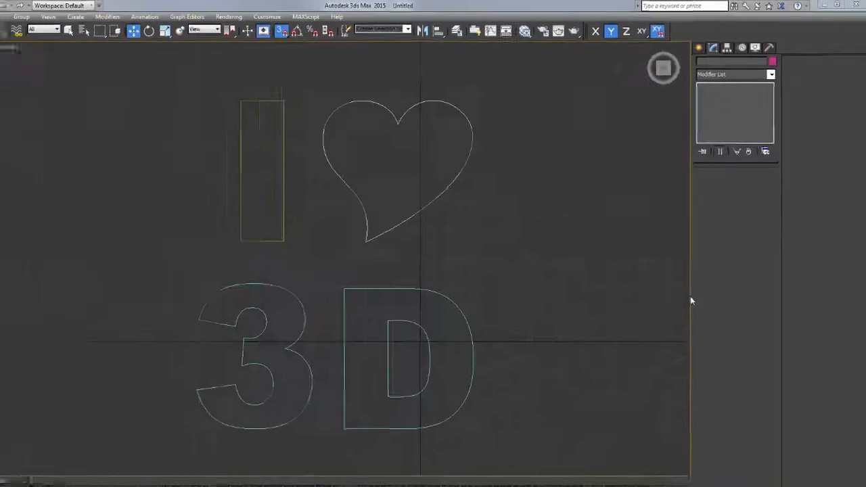
Step: Check the four flat text shapes and inspect the heart's name and Text parameters
{"action": "middle_click_drag", "start_coordinate": [515, 209], "coordinate": [508, 208]}
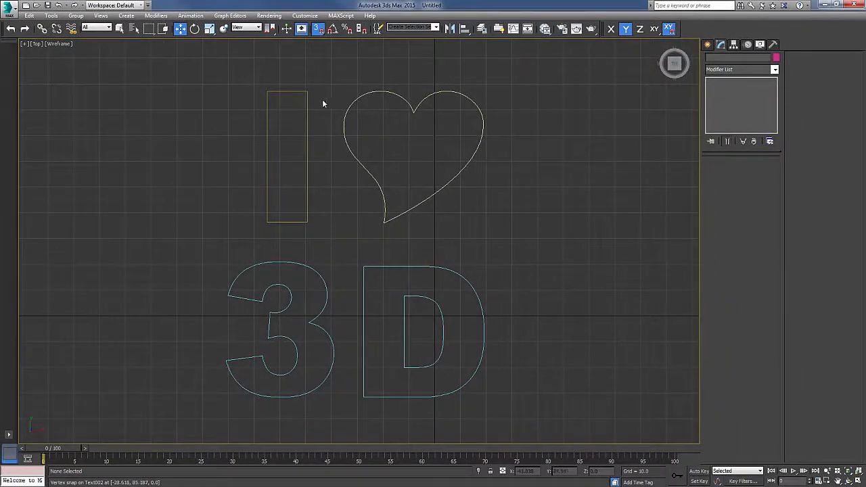
{"action": "middle_click_drag", "start_coordinate": [350, 109], "coordinate": [354, 125]}
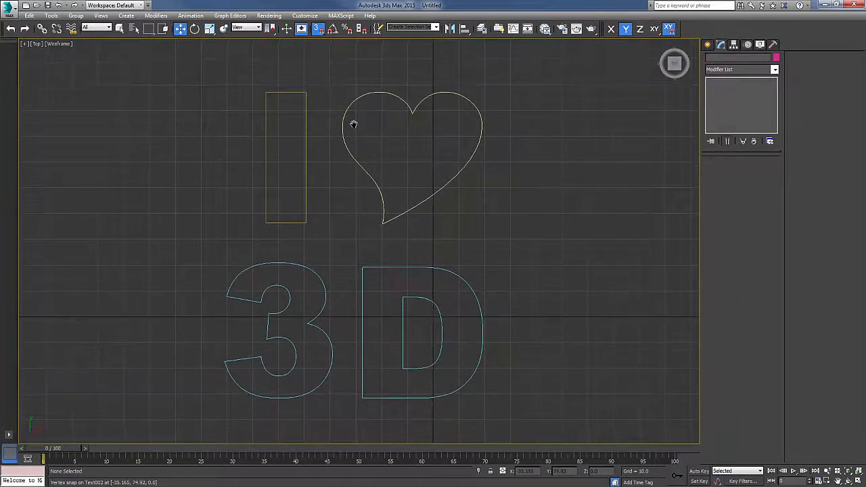
{"action": "left_click_drag", "start_coordinate": [170, 68], "coordinate": [538, 425]}
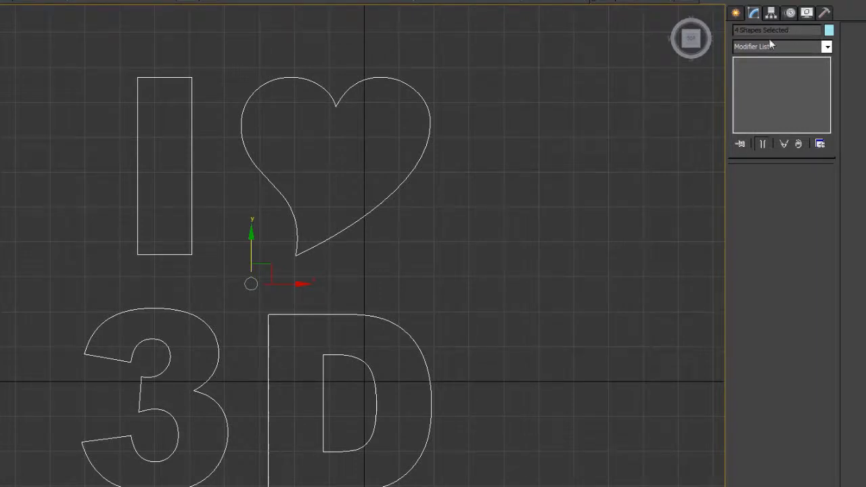
{"action": "left_click", "coordinate": [435, 161]}
{"action": "left_click_drag", "start_coordinate": [485, 109], "coordinate": [424, 167]}
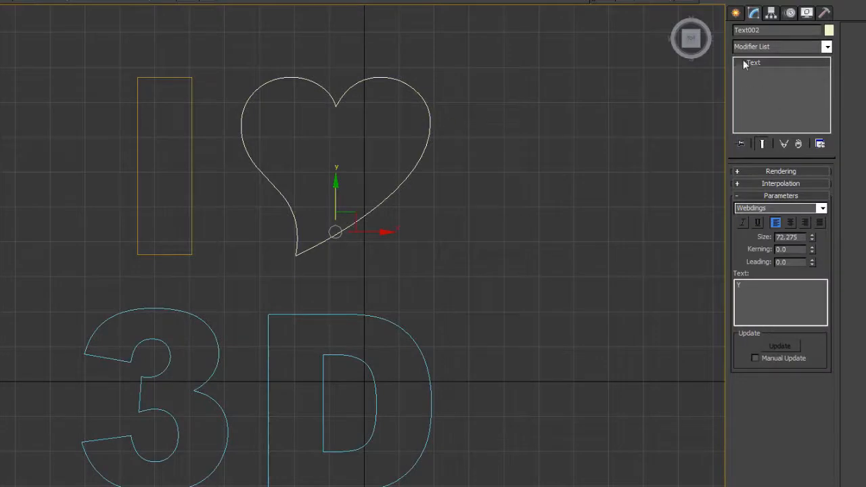
{"action": "left_click", "coordinate": [765, 30]}
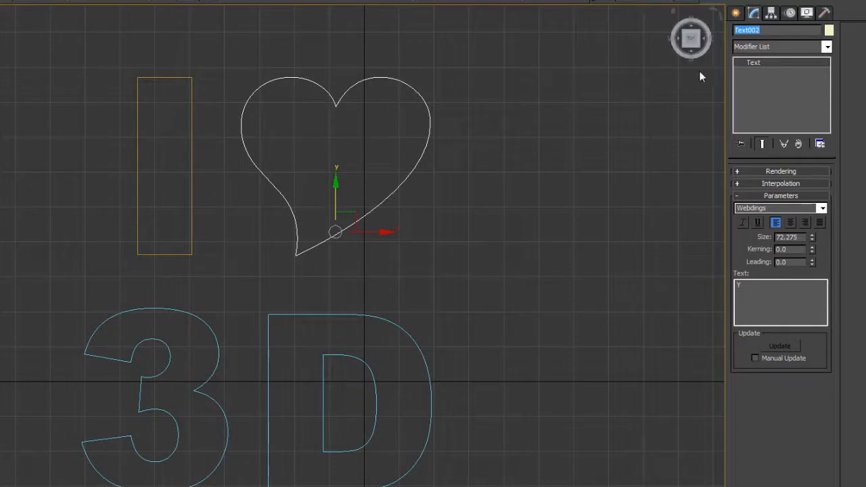
Step: Select the I, heart, 3 and D shapes together and apply a Bevel modifier to all of them
{"action": "left_click", "coordinate": [505, 60]}
{"action": "left_click_drag", "start_coordinate": [508, 42], "coordinate": [498, 58]}
{"action": "left_click_drag", "start_coordinate": [89, 29], "coordinate": [164, 219]}
{"action": "left_click_drag", "start_coordinate": [1, 30], "coordinate": [562, 486]}
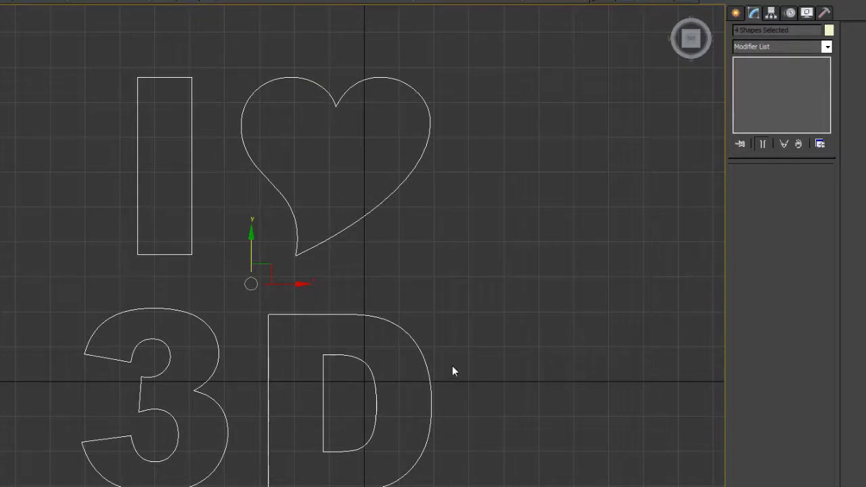
{"action": "middle_click_drag", "start_coordinate": [453, 366], "coordinate": [454, 364]}
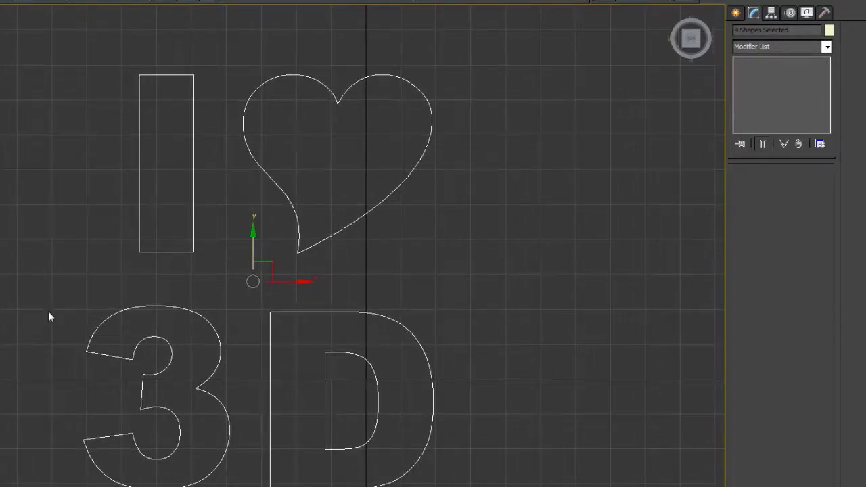
{"action": "left_click", "coordinate": [827, 47]}
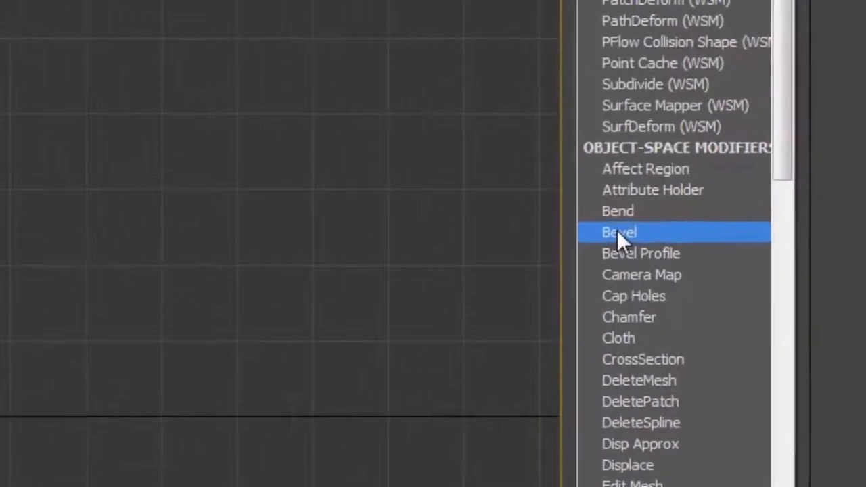
{"action": "left_click", "coordinate": [617, 233]}
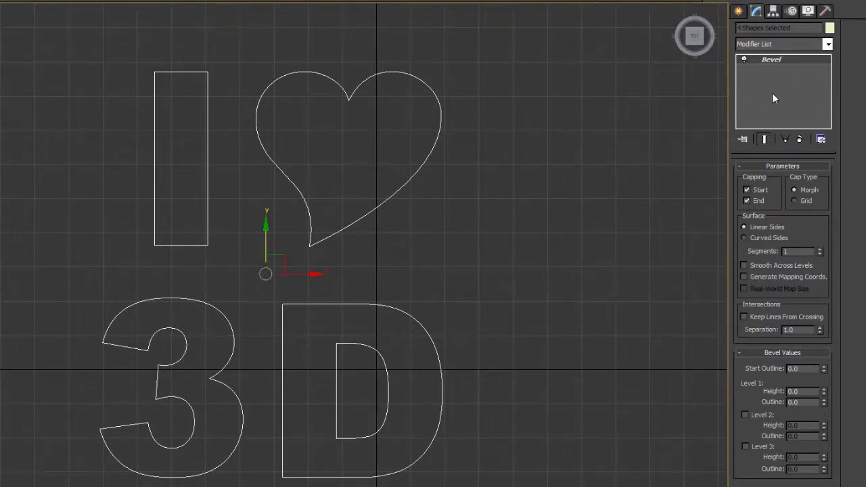
Step: Select only the heart and change its font at the Text level to Walkway UltraBold RevOblique
{"action": "left_click", "coordinate": [524, 205]}
{"action": "left_click", "coordinate": [381, 156]}
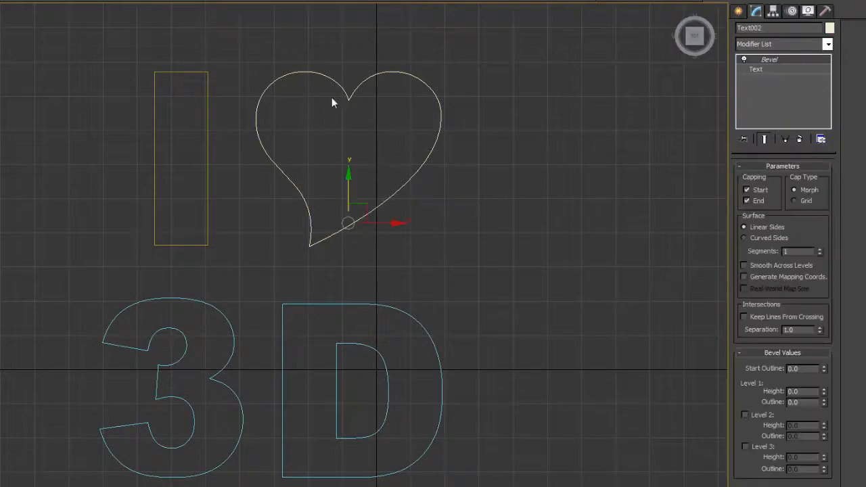
{"action": "left_click", "coordinate": [762, 70]}
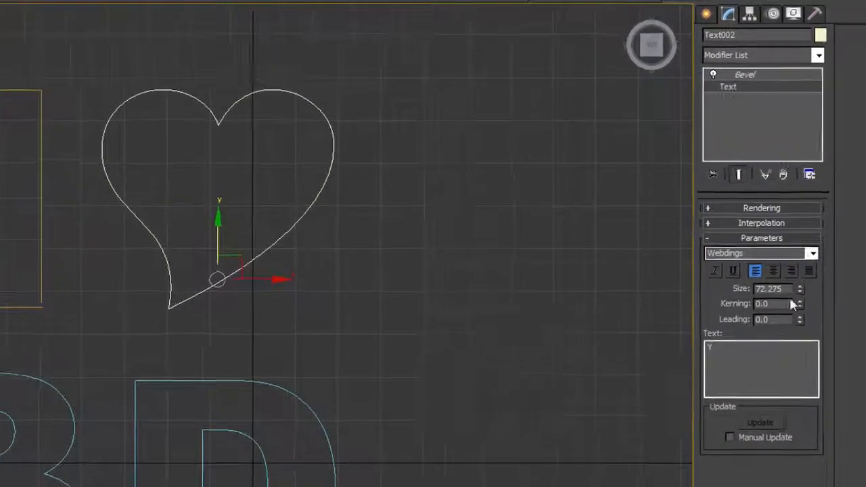
{"action": "mouse_move", "coordinate": [800, 288]}
{"action": "left_mouse_down"}
{"action": "mouse_move", "coordinate": [800, 235]}
{"action": "mouse_move", "coordinate": [799, 283]}
{"action": "left_mouse_up"}
{"action": "key", "text": "ctrl+z"}
{"action": "left_click", "coordinate": [811, 268]}
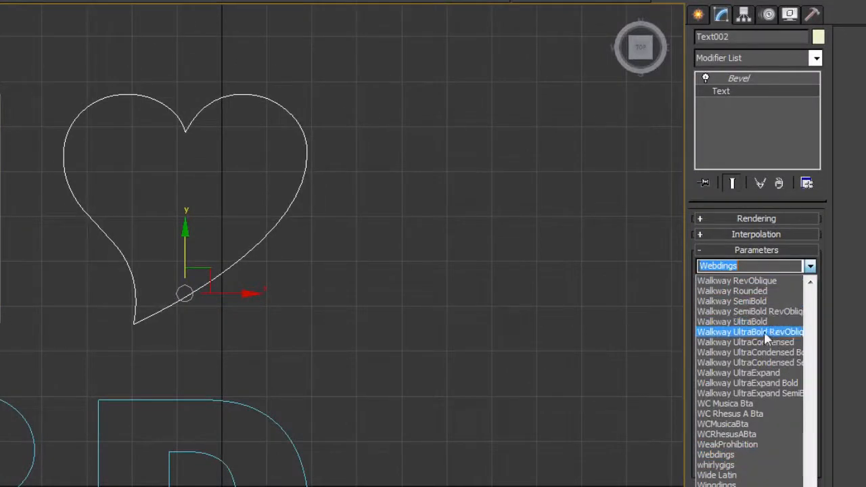
{"action": "left_click", "coordinate": [769, 332]}
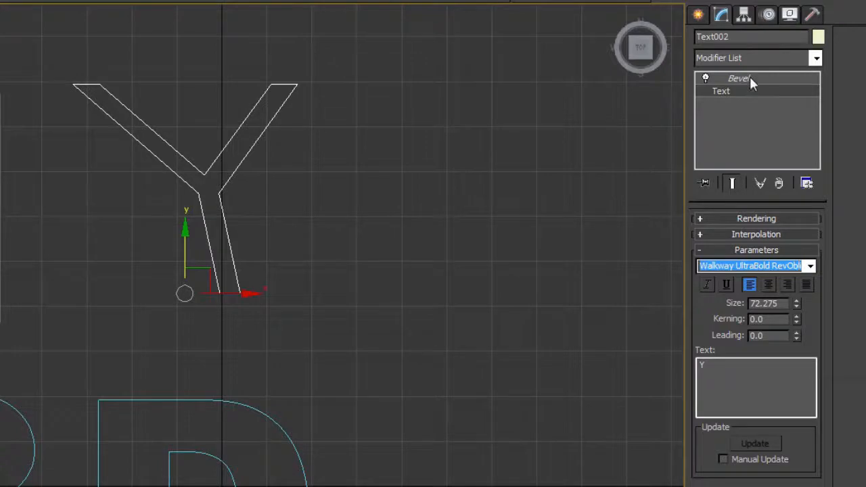
Step: Undo the recent operations back through the Bevel modifier applied to the four shapes
{"action": "middle_click_drag", "start_coordinate": [342, 222], "coordinate": [345, 216]}
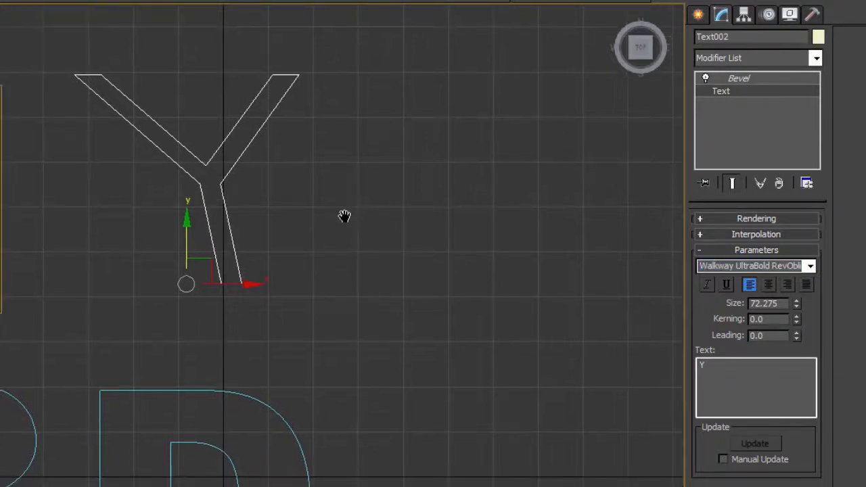
{"action": "key", "text": "ctrl+z"}
{"action": "key", "text": "ctrl+z"}
{"action": "key", "text": "ctrl+z"}
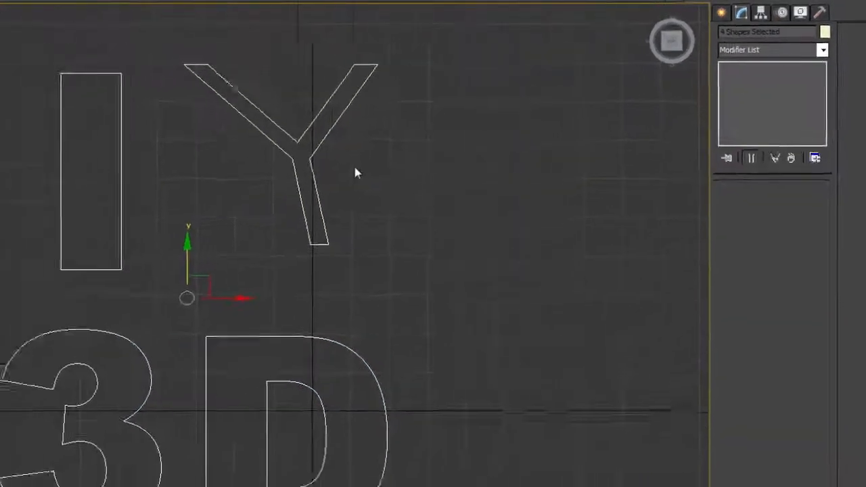
Step: Select the Y text shape and set its font to Arial Black
{"action": "left_click", "coordinate": [325, 130]}
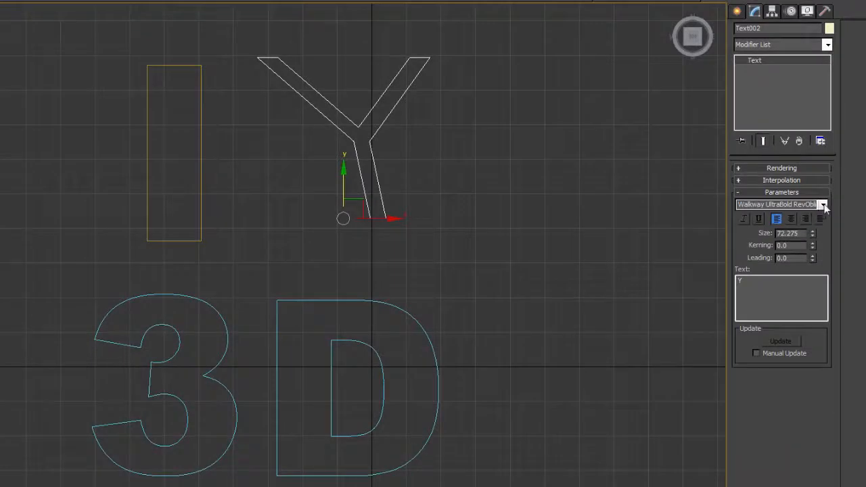
{"action": "left_click", "coordinate": [824, 206]}
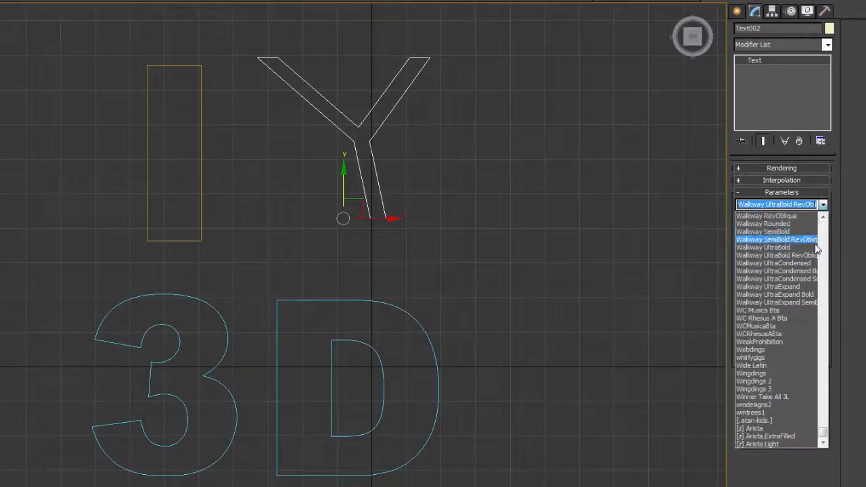
{"action": "left_click_drag", "start_coordinate": [824, 436], "coordinate": [824, 248]}
{"action": "left_click", "coordinate": [824, 249]}
{"action": "left_click", "coordinate": [765, 280]}
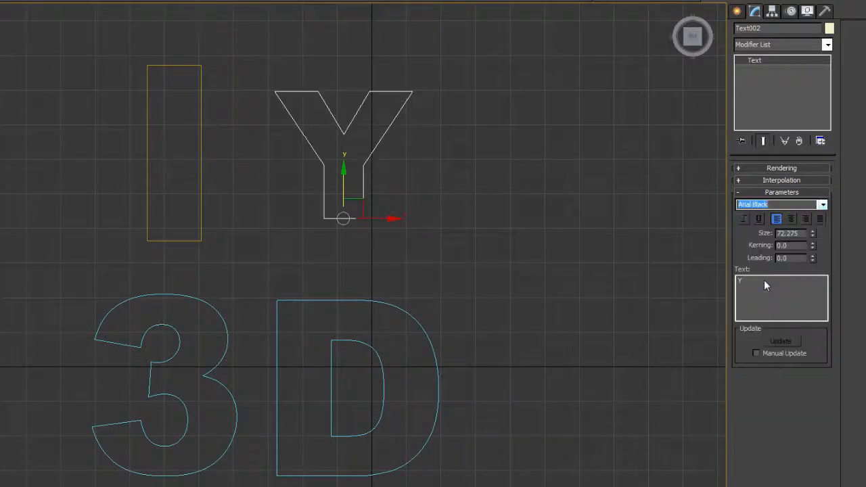
Step: Set the Y text shape's font to Webdings to bring back the heart
{"action": "left_click", "coordinate": [821, 207]}
{"action": "left_click_drag", "start_coordinate": [824, 219], "coordinate": [831, 434]}
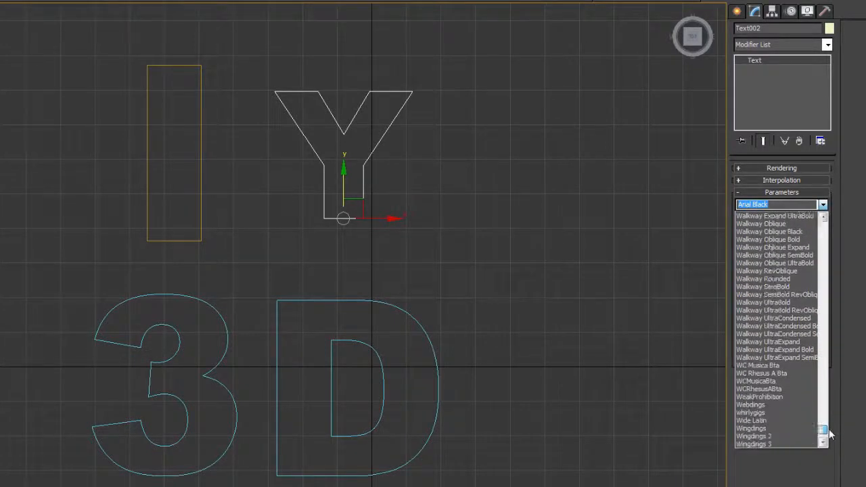
{"action": "left_click", "coordinate": [753, 405]}
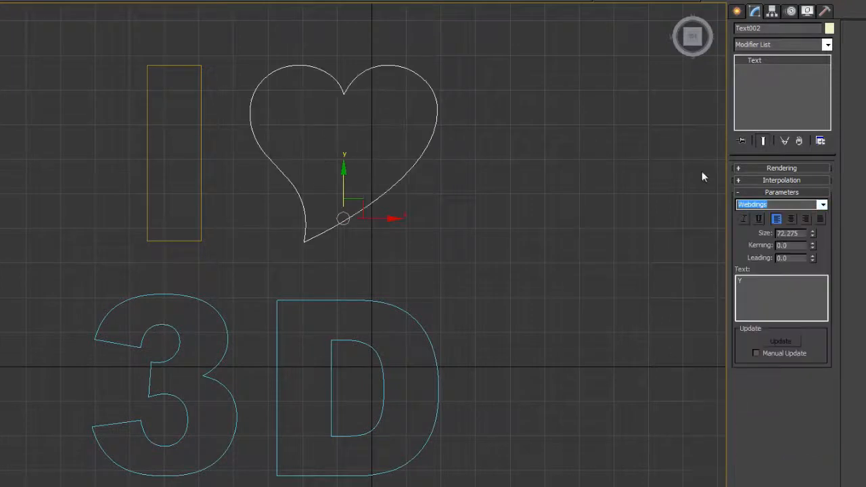
Step: Select the I, heart, 3 and D shapes together and add one shared Bevel modifier
{"action": "left_click", "coordinate": [493, 137]}
{"action": "left_click_drag", "start_coordinate": [123, 390], "coordinate": [124, 390]}
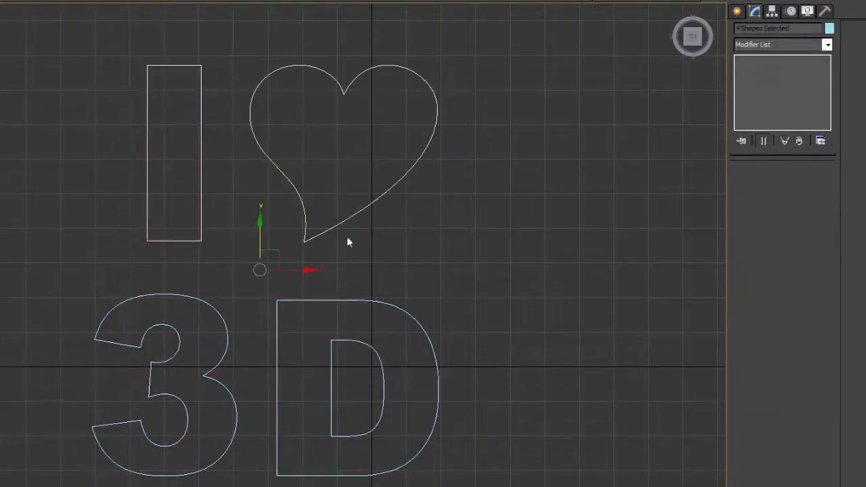
{"action": "left_click", "coordinate": [501, 98]}
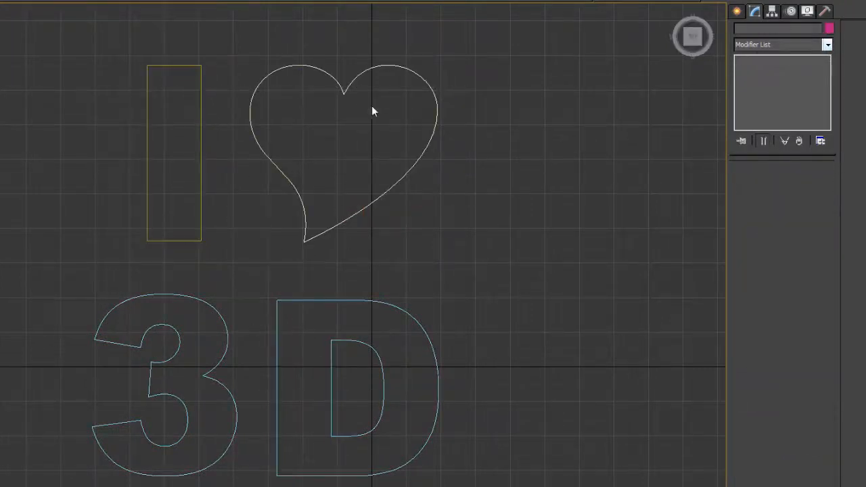
{"action": "left_click_drag", "start_coordinate": [1, 19], "coordinate": [533, 486]}
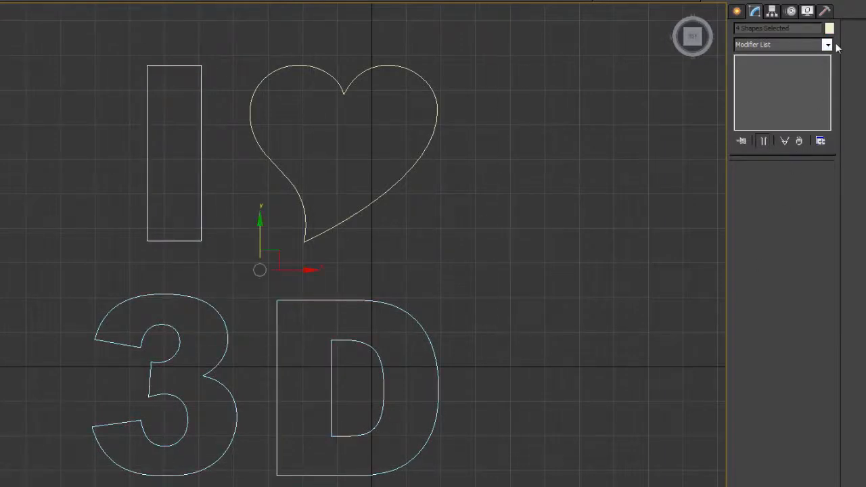
{"action": "left_click", "coordinate": [485, 117]}
{"action": "left_click", "coordinate": [370, 177]}
{"action": "left_click_drag", "start_coordinate": [54, 43], "coordinate": [525, 484]}
{"action": "left_click", "coordinate": [828, 45]}
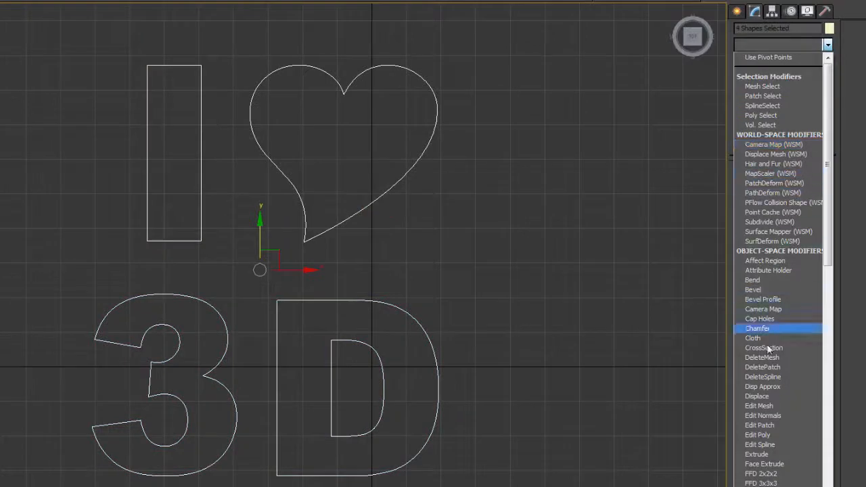
{"action": "left_click", "coordinate": [763, 291]}
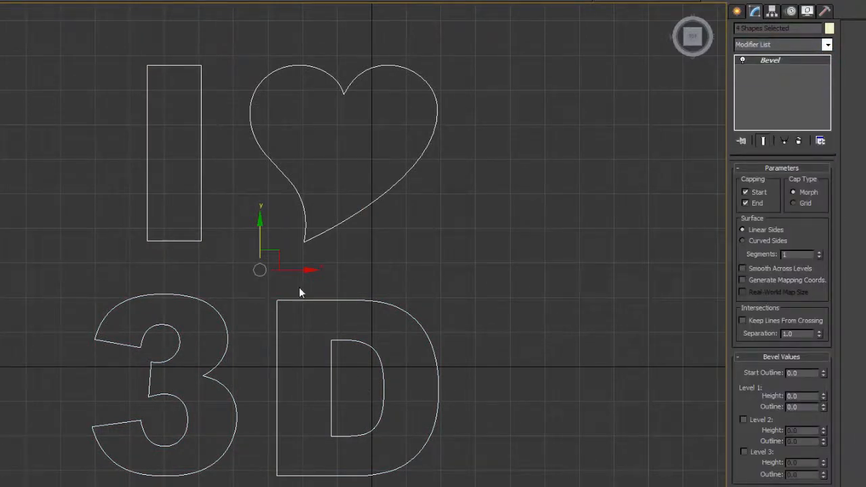
Step: In a tilted perspective view, set the Bevel's Level 1 height to 0.5 and outline to 0.5
{"action": "middle_click_drag", "start_coordinate": [300, 293], "coordinate": [333, 292]}
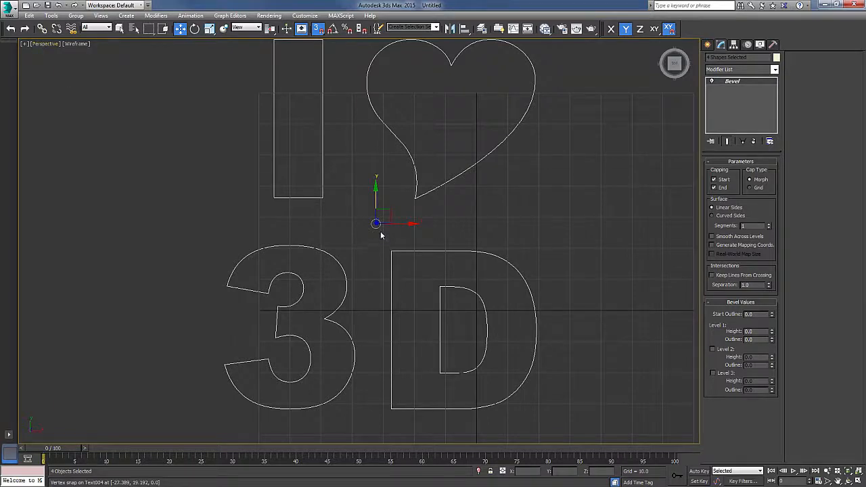
{"action": "middle_click_drag", "start_coordinate": [373, 223], "coordinate": [408, 203], "text": "alt"}
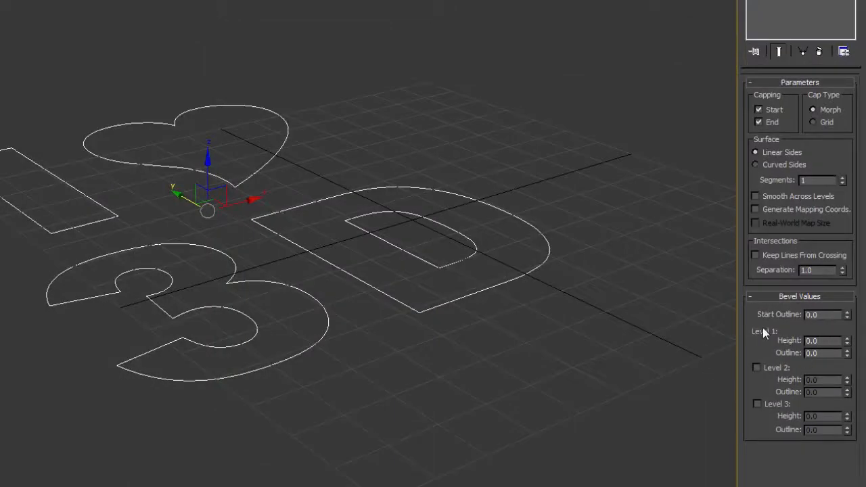
{"action": "left_click", "coordinate": [820, 341]}
{"action": "type", "text": "0.5"}
{"action": "key", "text": "Tab"}
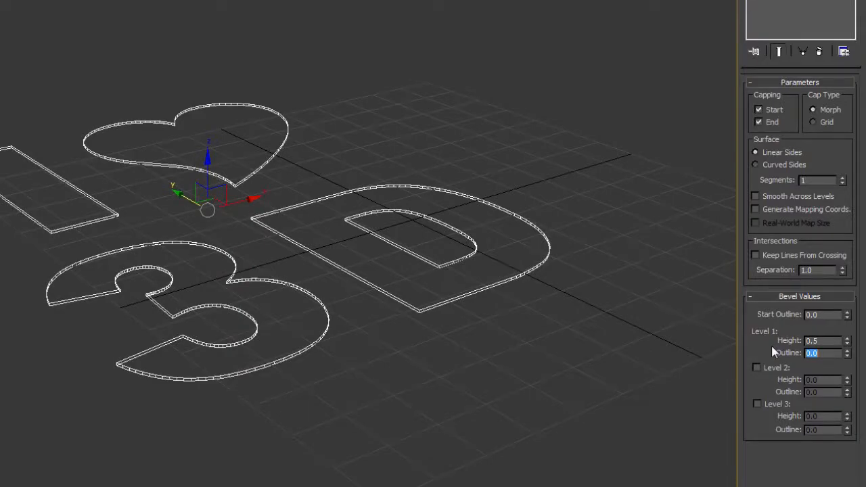
{"action": "type", "text": "0.5"}
{"action": "key", "text": "Return"}
Step: Inspect the Level 1 bevel edges of all four shapes from several angles and clear the selection
{"action": "middle_click_drag", "start_coordinate": [298, 345], "coordinate": [307, 88], "text": "alt"}
{"action": "middle_click_drag", "start_coordinate": [308, 88], "coordinate": [321, 170]}
{"action": "scroll", "coordinate": [291, 162], "scroll_direction": "up", "scroll_amount": 3}
{"action": "middle_click_drag", "start_coordinate": [252, 162], "coordinate": [241, 198], "text": "alt"}
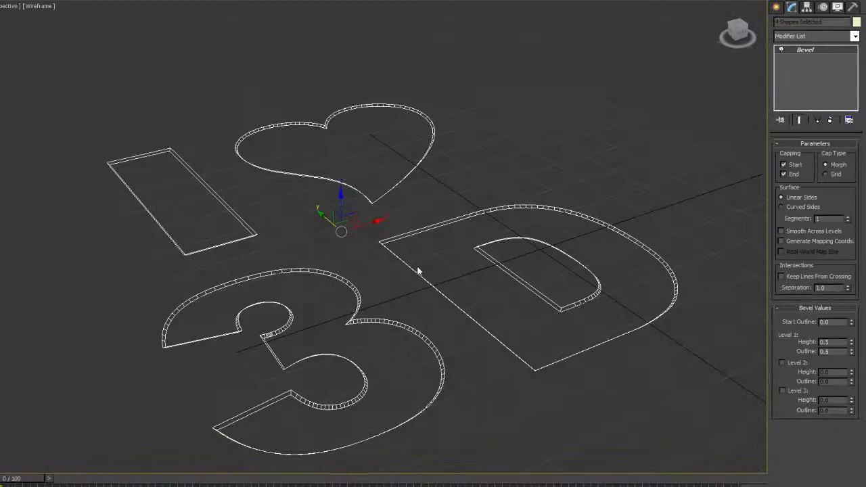
{"action": "middle_click_drag", "start_coordinate": [417, 271], "coordinate": [415, 246], "text": "alt"}
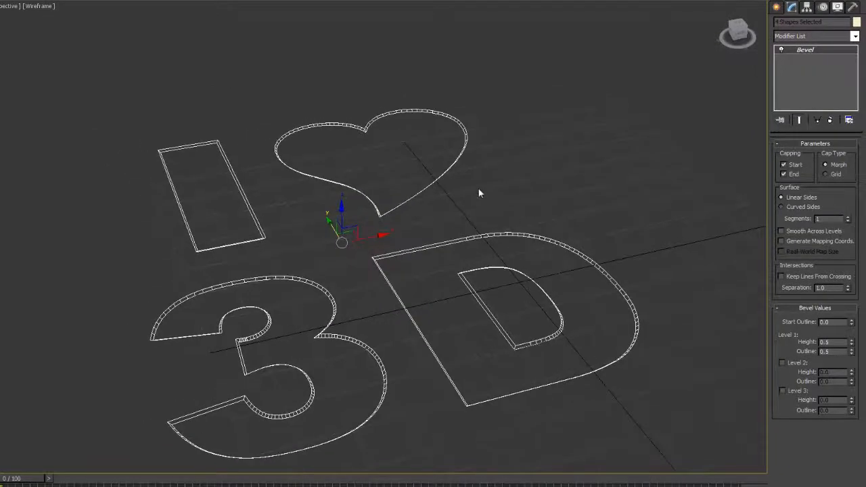
{"action": "left_click", "coordinate": [450, 199]}
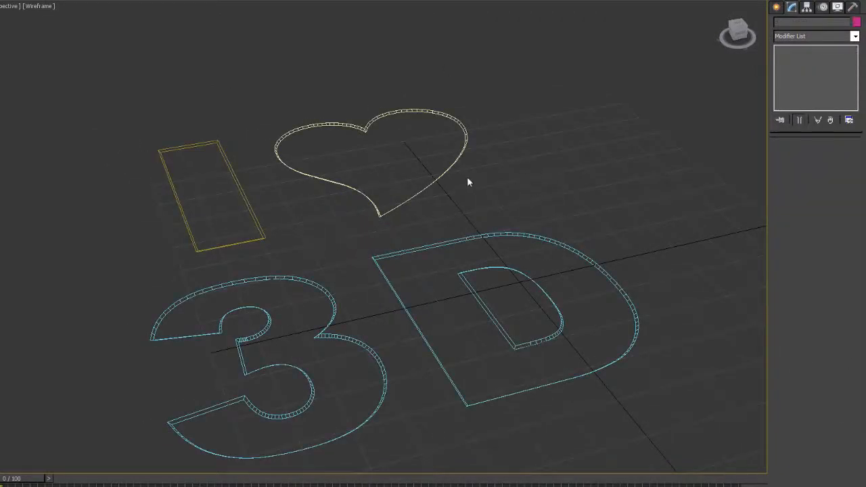
Step: Select the 3 and enable Level 2 of its shared Bevel with a height of 6
{"action": "middle_click_drag", "start_coordinate": [476, 186], "coordinate": [471, 197], "text": "alt"}
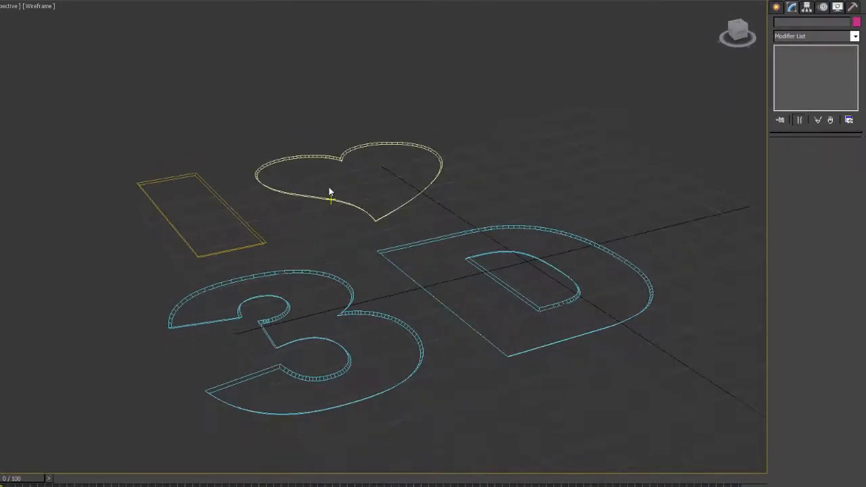
{"action": "middle_click_drag", "start_coordinate": [379, 241], "coordinate": [329, 298], "text": "alt"}
{"action": "left_click", "coordinate": [288, 300]}
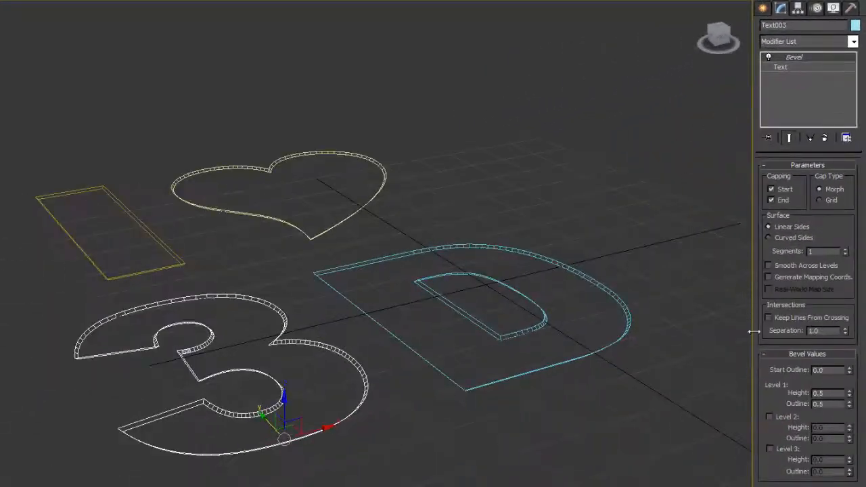
{"action": "left_click", "coordinate": [770, 417]}
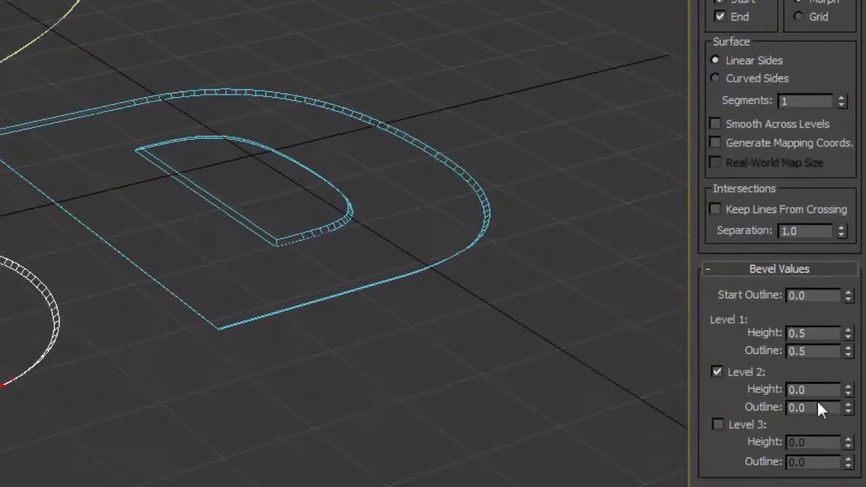
{"action": "double_click", "coordinate": [805, 389]}
{"action": "type", "text": "6"}
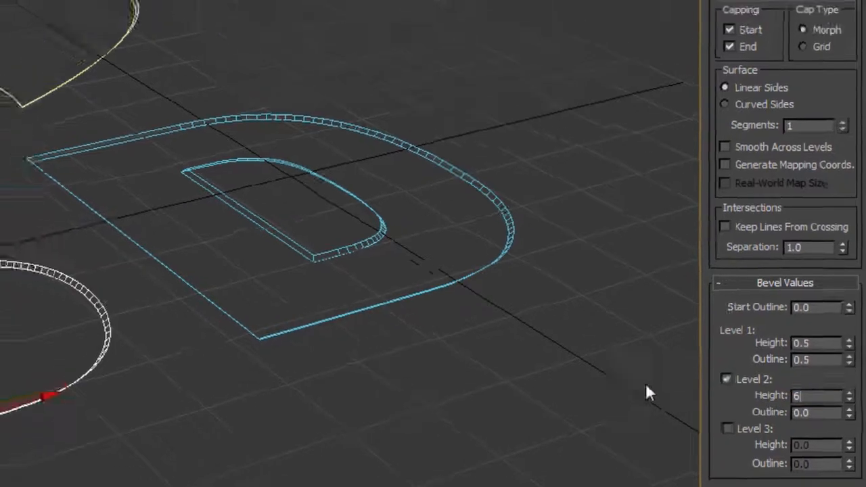
{"action": "key", "text": "Tab"}
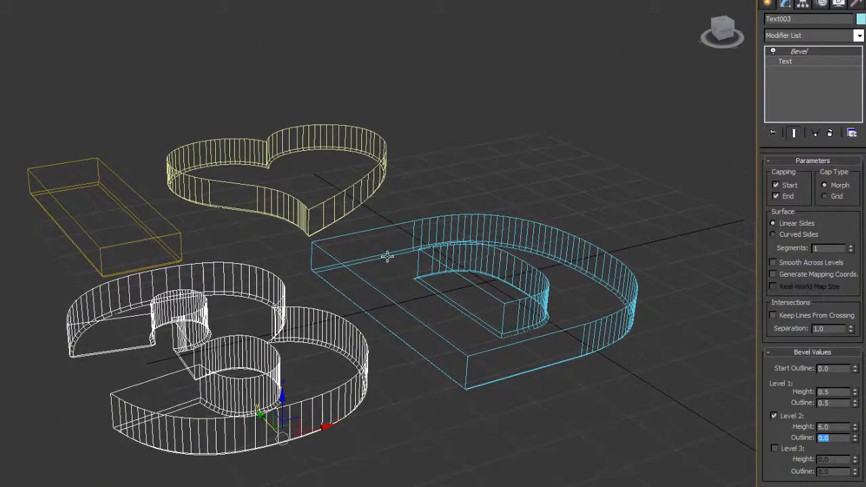
Step: Examine the thickened letters, selecting the D, heart, I and 3 in turn to check their shared Bevel settings
{"action": "middle_click_drag", "start_coordinate": [386, 256], "coordinate": [293, 324], "text": "alt"}
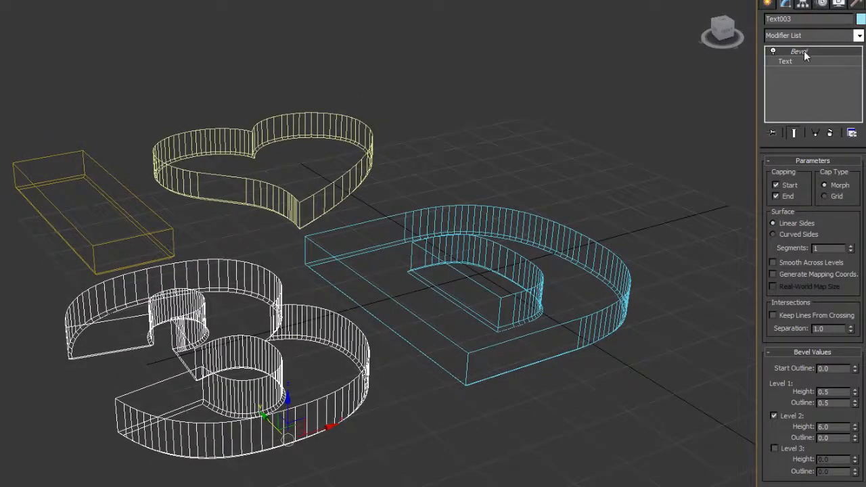
{"action": "left_click", "coordinate": [391, 298]}
{"action": "left_click", "coordinate": [345, 194]}
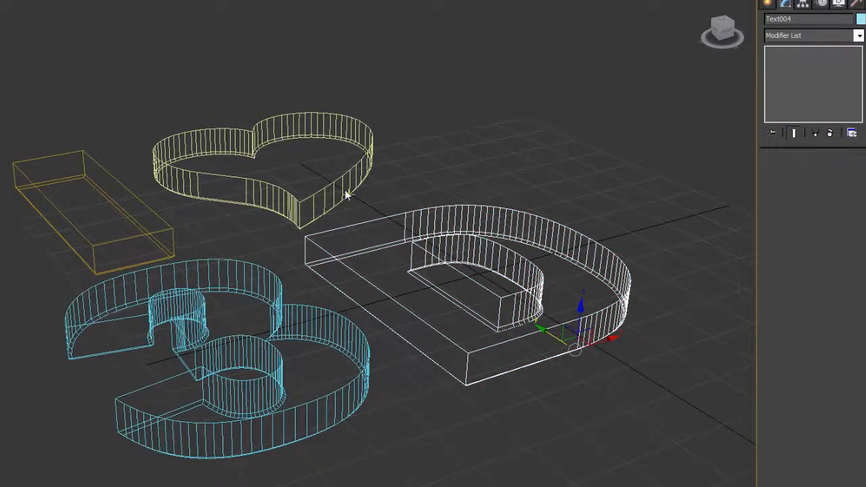
{"action": "left_click", "coordinate": [336, 197]}
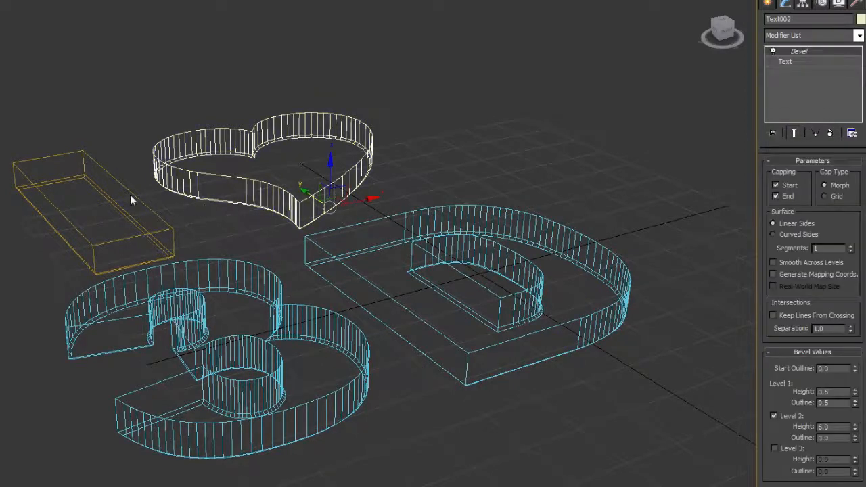
{"action": "left_click", "coordinate": [130, 195]}
{"action": "left_click", "coordinate": [271, 319]}
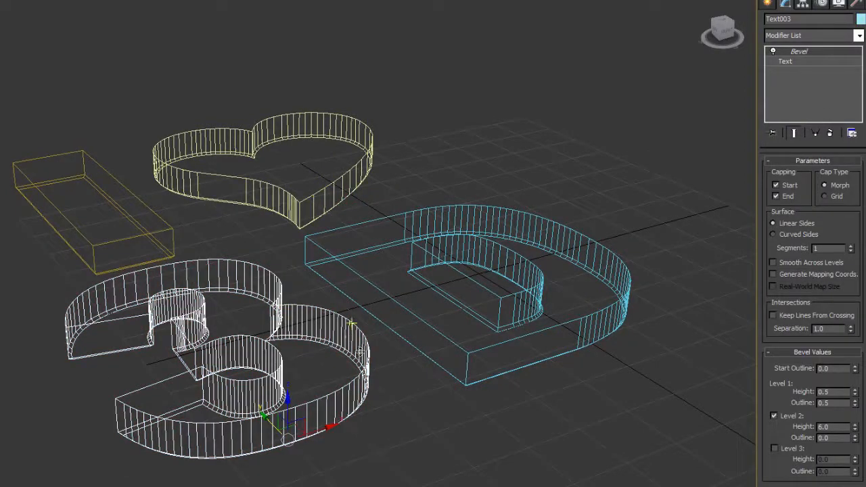
{"action": "key", "text": "q"}
{"action": "middle_click_drag", "start_coordinate": [384, 290], "coordinate": [386, 291], "text": "alt"}
{"action": "middle_click_drag", "start_coordinate": [263, 240], "coordinate": [381, 297], "text": "alt"}
Step: Enable Level 3 of the Bevel with a height of 0.5 and an outline of -0.5
{"action": "left_click", "coordinate": [780, 447]}
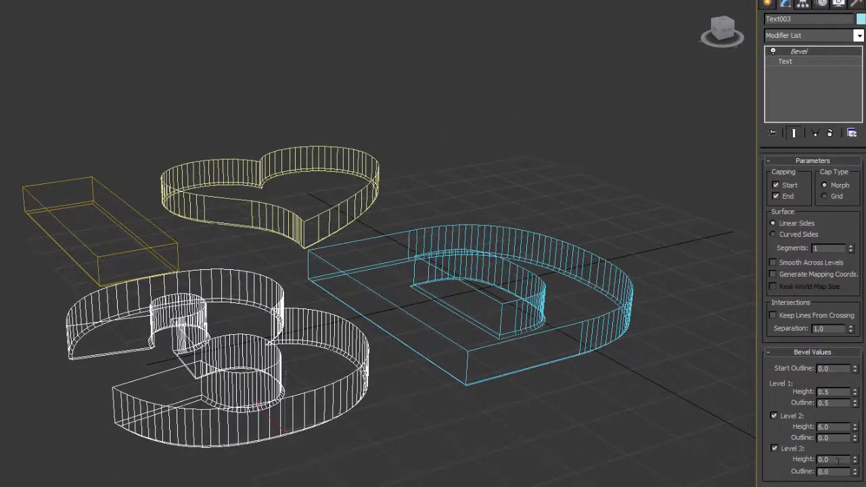
{"action": "double_click", "coordinate": [827, 460]}
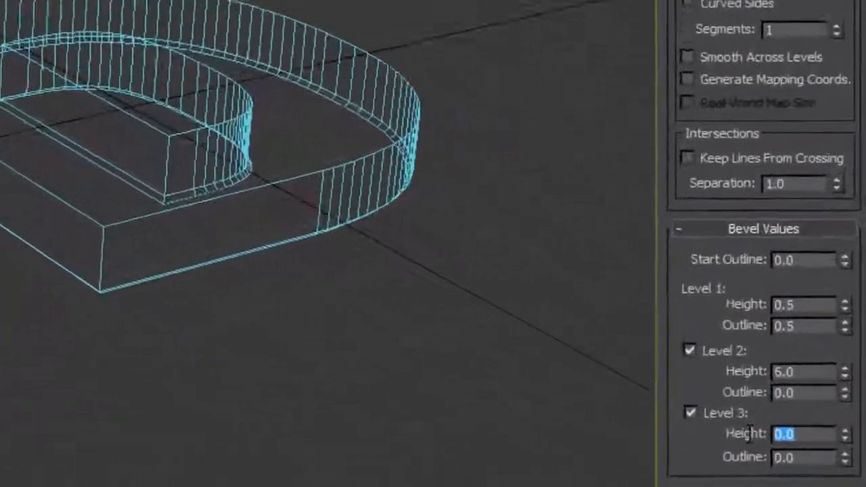
{"action": "type", "text": ".5"}
{"action": "key", "text": "Tab"}
{"action": "type", "text": "-"}
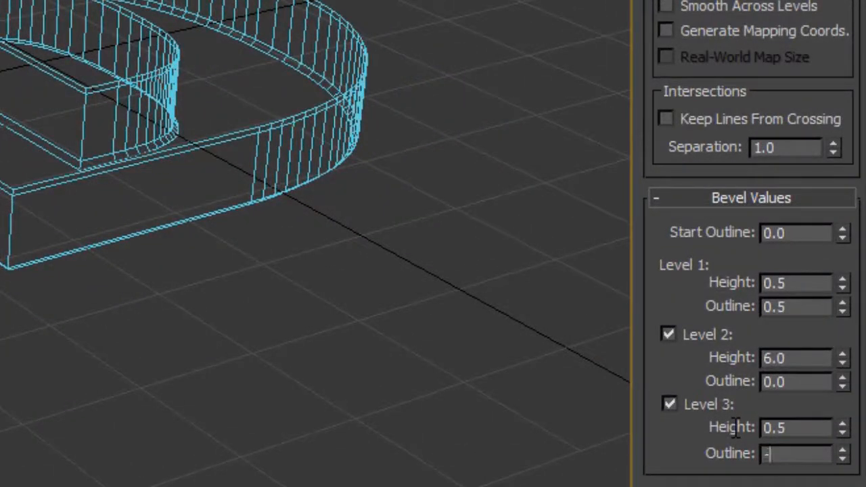
{"action": "key", "text": "Return"}
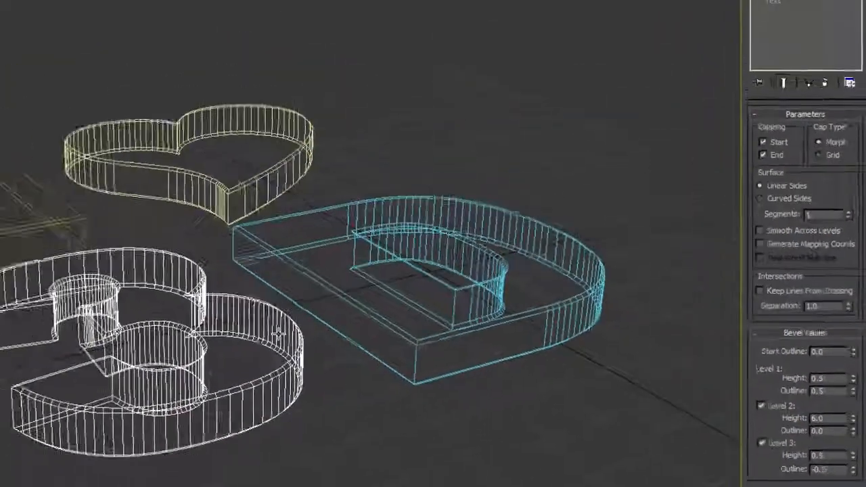
Step: Switch the perspective view from wireframe to shaded display and examine the bevelled edges of the letters
{"action": "key", "text": "F3"}
{"action": "middle_click_drag", "start_coordinate": [416, 362], "coordinate": [402, 340], "text": "alt"}
{"action": "scroll", "coordinate": [409, 344], "scroll_direction": "up", "scroll_amount": 1}
{"action": "scroll", "coordinate": [401, 341], "scroll_direction": "down", "scroll_amount": 1}
{"action": "middle_click_drag", "start_coordinate": [402, 307], "coordinate": [390, 201], "text": "alt"}
{"action": "middle_click_drag", "start_coordinate": [357, 343], "coordinate": [369, 318], "text": "alt"}
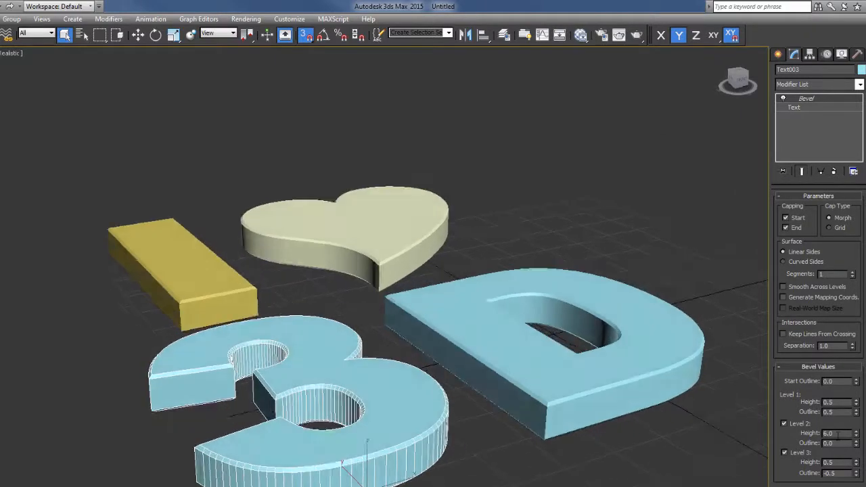
Step: Try Level 2 heights of 12 and 8 on the shared Bevel
{"action": "double_click", "coordinate": [834, 433]}
{"action": "type", "text": "12"}
{"action": "key", "text": "Tab"}
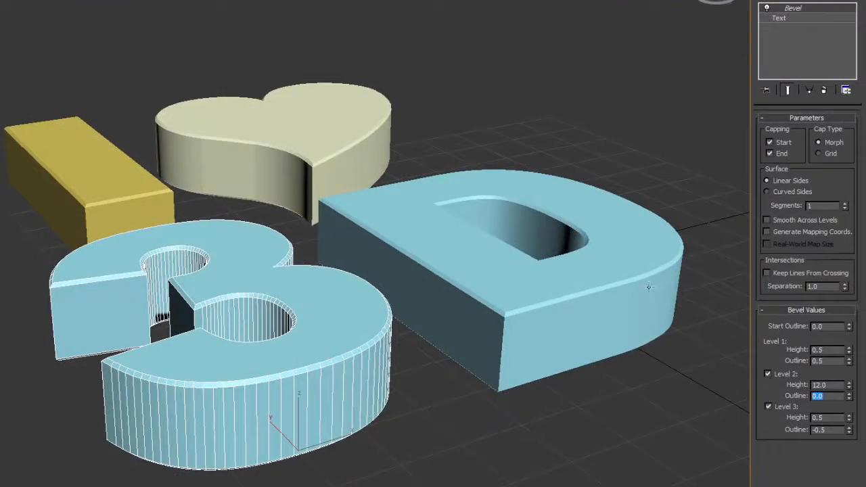
{"action": "middle_click_drag", "start_coordinate": [439, 345], "coordinate": [439, 328], "text": "alt"}
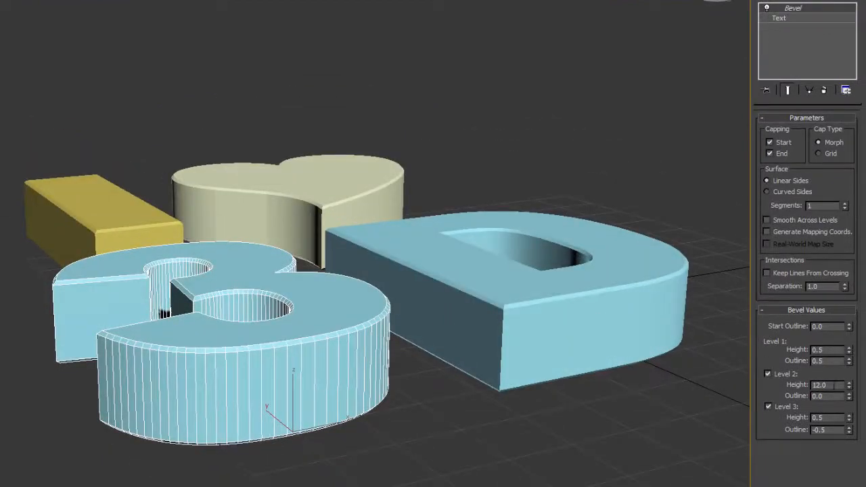
{"action": "type", "text": "3"}
{"action": "key", "text": "Tab"}
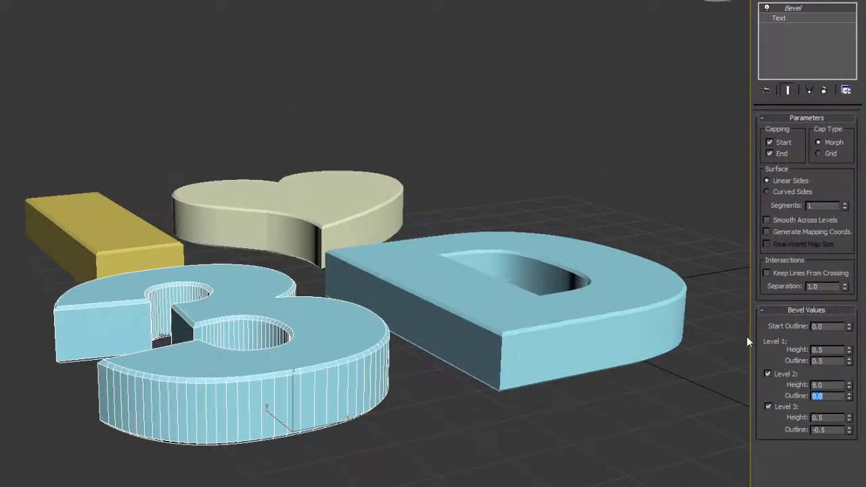
Step: Set the Bevel's Level 2 height to 10 and check the letters from a steeper angle
{"action": "type", "text": "10"}
{"action": "key", "text": "Return"}
{"action": "middle_click_drag", "start_coordinate": [443, 265], "coordinate": [414, 291], "text": "alt"}
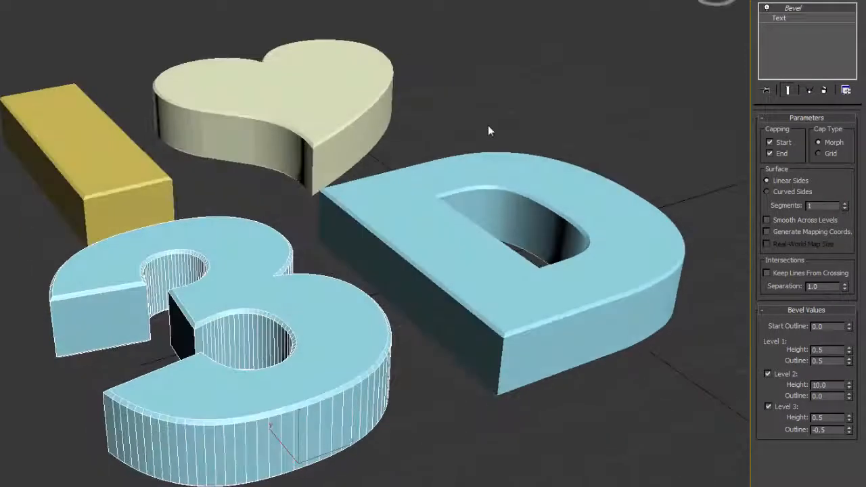
{"action": "left_click", "coordinate": [489, 127]}
Step: Try the Arial Narrow Bold font on the 3's base text, keeping its Bevel in place
{"action": "left_click", "coordinate": [316, 314]}
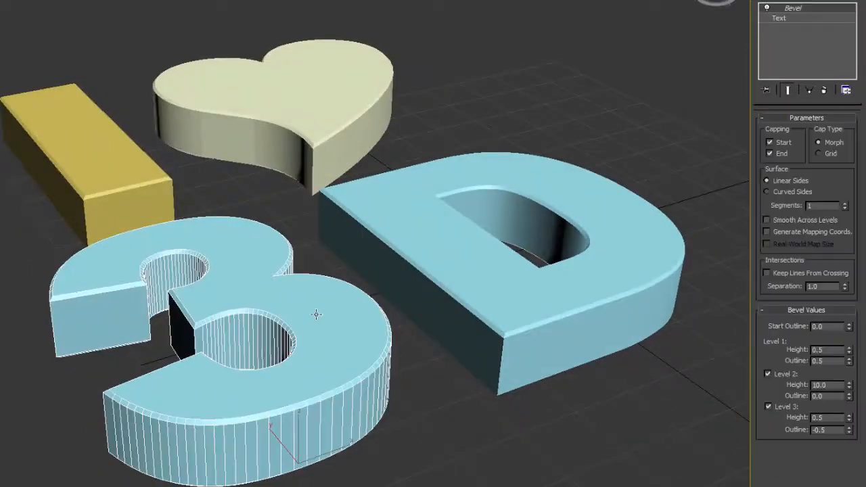
{"action": "left_click", "coordinate": [779, 18]}
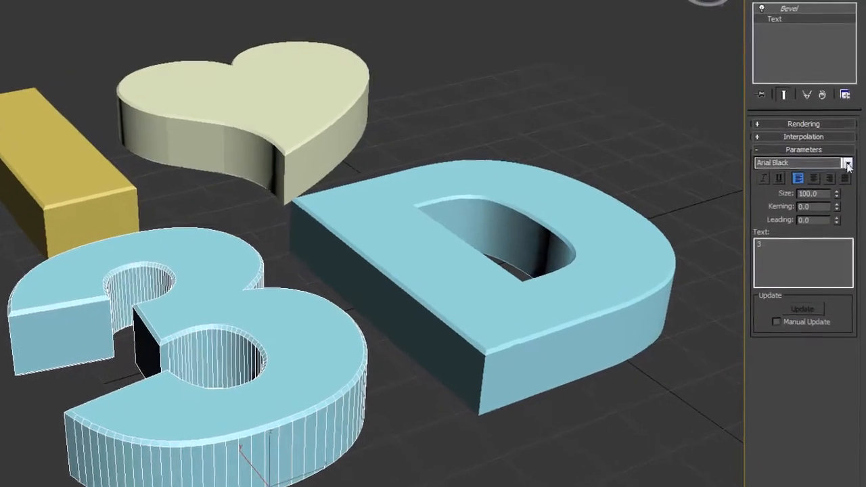
{"action": "left_click", "coordinate": [847, 164]}
{"action": "left_click", "coordinate": [796, 222]}
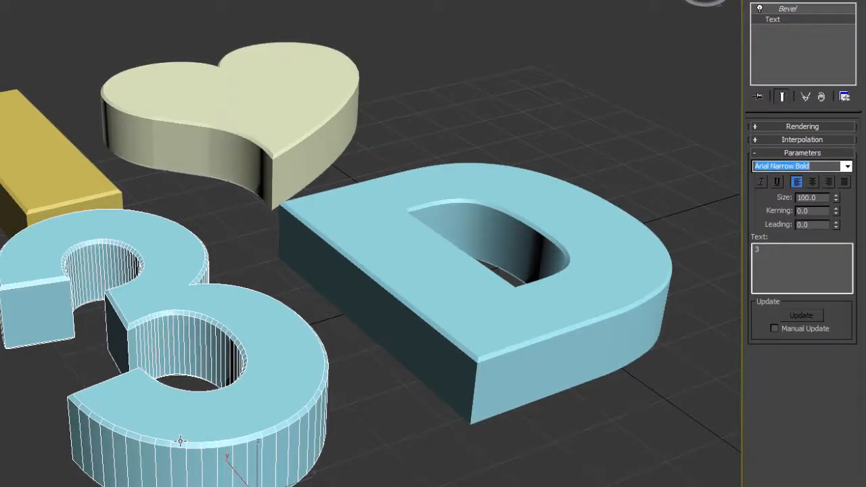
{"action": "scroll", "coordinate": [278, 291], "scroll_direction": "up", "scroll_amount": 3}
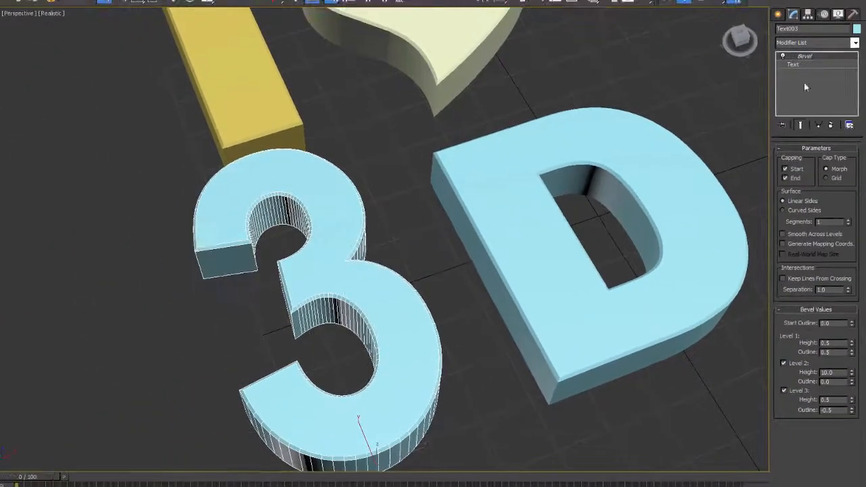
Step: Return the 3's base text to the Arial Black font
{"action": "left_click", "coordinate": [799, 64]}
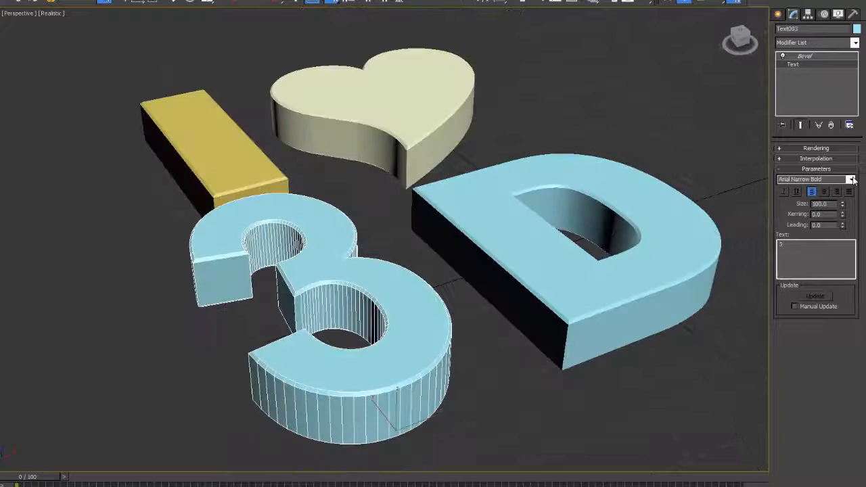
{"action": "left_click", "coordinate": [851, 179]}
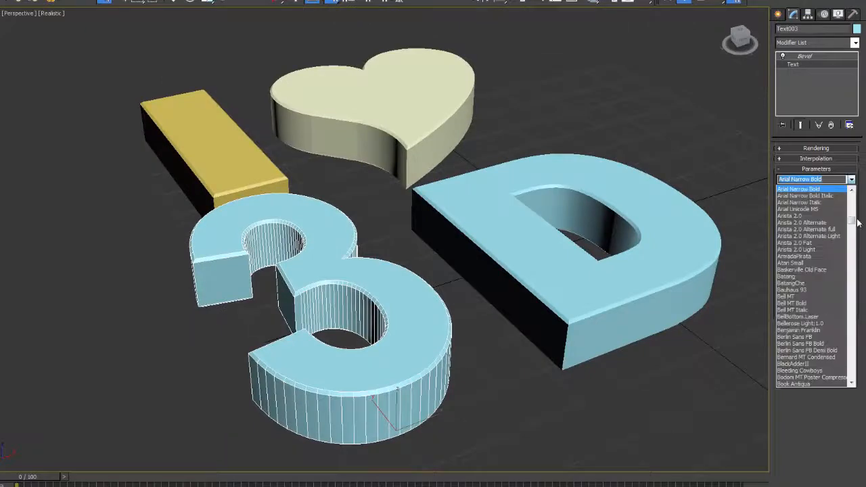
{"action": "scroll", "coordinate": [852, 218], "scroll_direction": "up", "scroll_amount": 5}
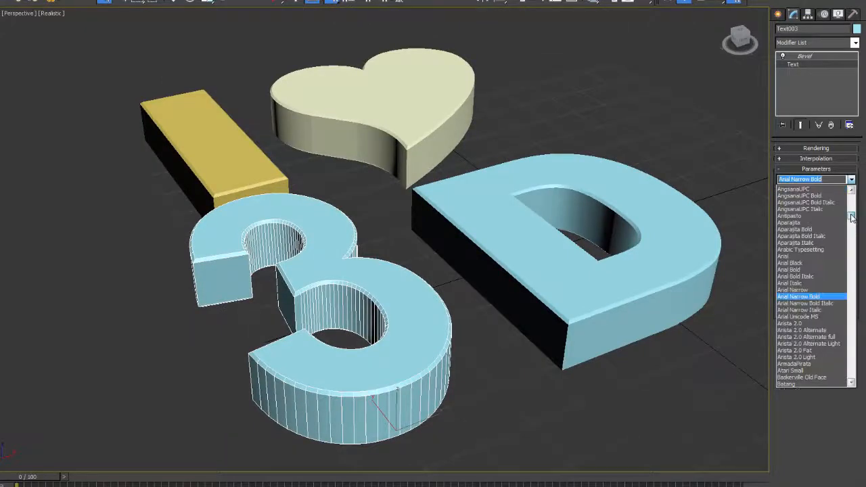
{"action": "left_click", "coordinate": [803, 264]}
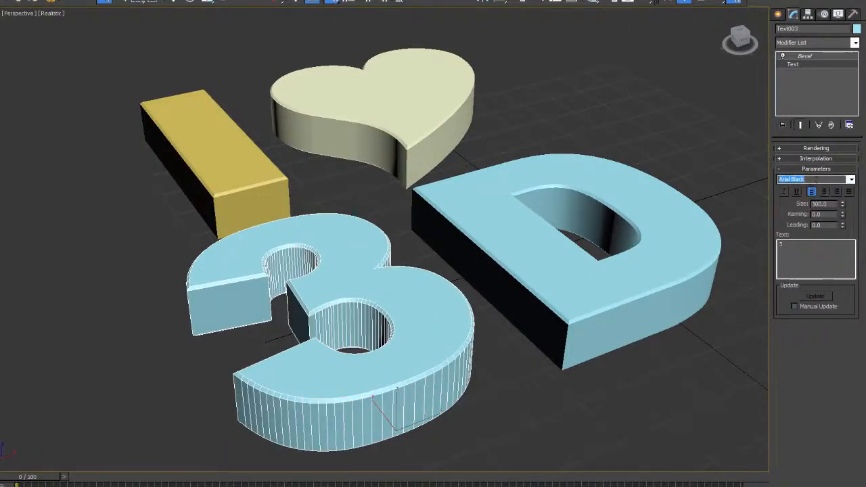
Step: Clear the selection and examine the bevelled lettering up close and from several angles, including the heart's edges
{"action": "left_click", "coordinate": [489, 144]}
{"action": "middle_click_drag", "start_coordinate": [498, 187], "coordinate": [448, 216], "text": "alt"}
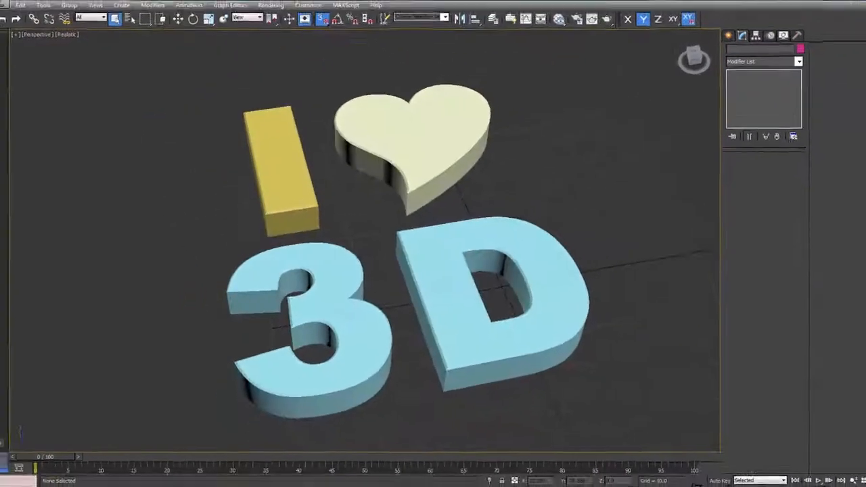
{"action": "middle_click_drag", "start_coordinate": [371, 249], "coordinate": [436, 261], "text": "alt"}
{"action": "scroll", "coordinate": [406, 264], "scroll_direction": "up", "scroll_amount": 8}
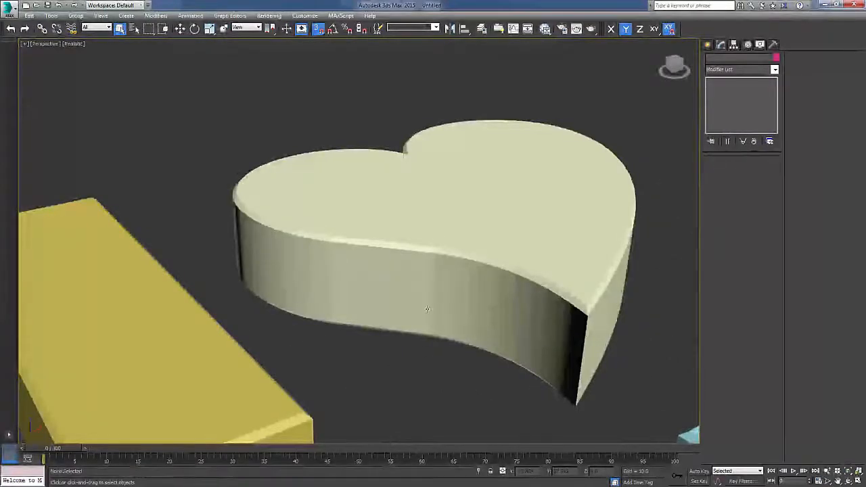
{"action": "middle_click_drag", "start_coordinate": [440, 271], "coordinate": [348, 190], "text": "alt"}
{"action": "scroll", "coordinate": [347, 188], "scroll_direction": "down", "scroll_amount": 4}
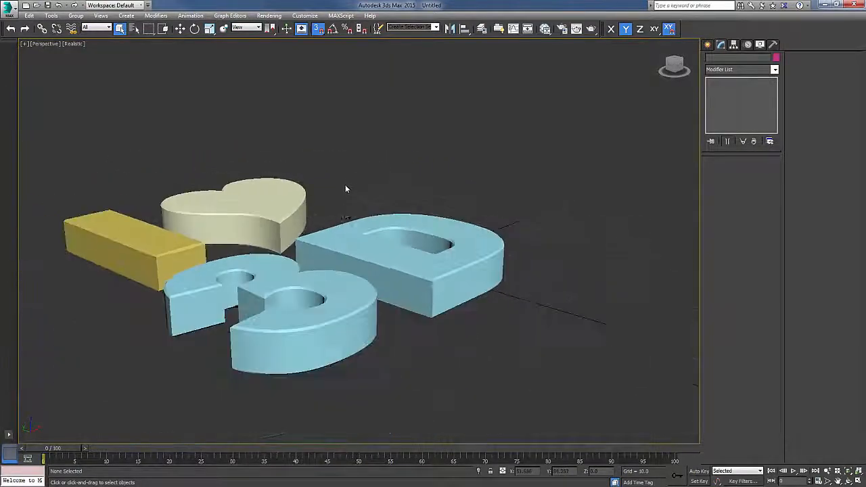
{"action": "middle_click_drag", "start_coordinate": [379, 228], "coordinate": [331, 224], "text": "alt"}
{"action": "scroll", "coordinate": [311, 270], "scroll_direction": "up", "scroll_amount": 3}
{"action": "scroll", "coordinate": [370, 291], "scroll_direction": "up", "scroll_amount": 4}
{"action": "scroll", "coordinate": [336, 226], "scroll_direction": "down", "scroll_amount": 3}
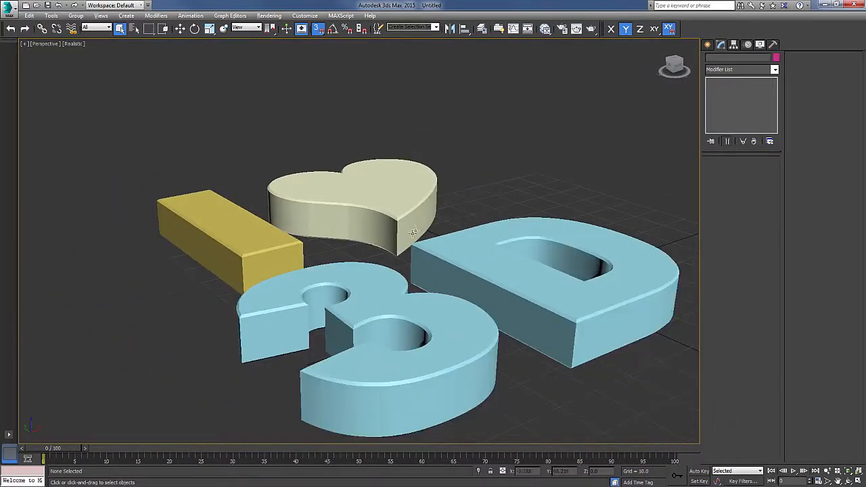
{"action": "middle_click_drag", "start_coordinate": [413, 230], "coordinate": [367, 167], "text": "alt"}
{"action": "scroll", "coordinate": [392, 244], "scroll_direction": "down", "scroll_amount": 2}
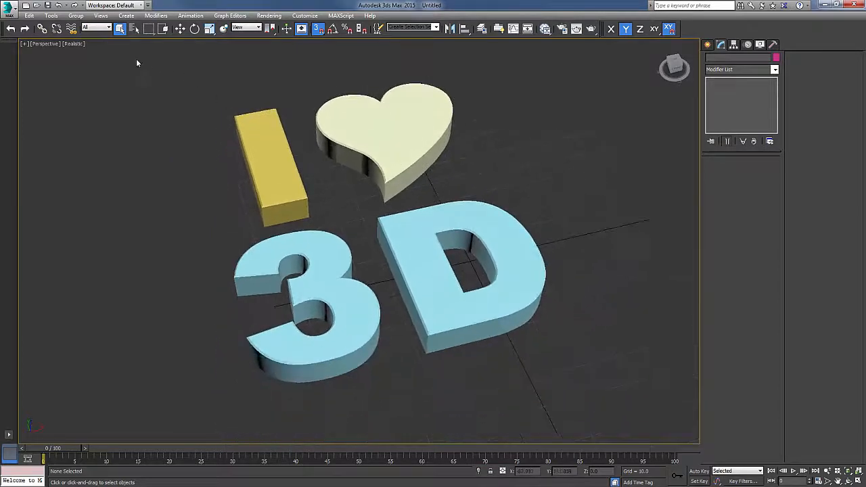
Step: Show the four shapes in wireframe to inspect their bevelled edge geometry, and clear the selection
{"action": "left_click_drag", "start_coordinate": [136, 63], "coordinate": [630, 410]}
{"action": "key", "text": "F3"}
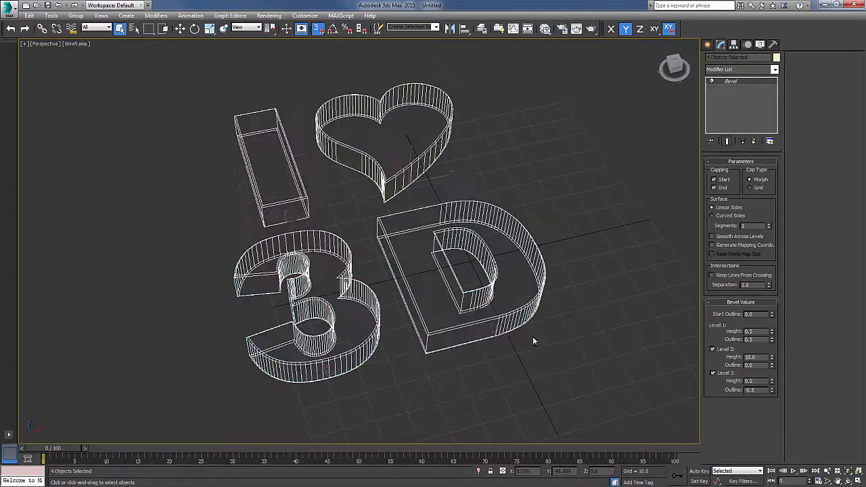
{"action": "left_click", "coordinate": [566, 220]}
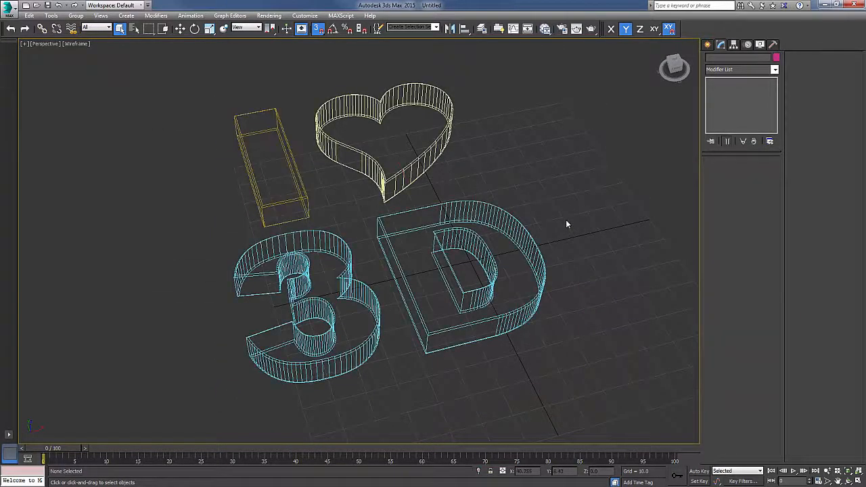
Step: Return the viewport to shaded display and apply one Smooth modifier to all four selected shapes
{"action": "key", "text": "ctrl+a"}
{"action": "mouse_move", "coordinate": [474, 234]}
{"action": "middle_mouse_down", "text": "alt"}
{"action": "mouse_move", "coordinate": [407, 232]}
{"action": "mouse_move", "coordinate": [417, 230]}
{"action": "middle_mouse_up", "text": "alt"}
{"action": "key", "text": "F3"}
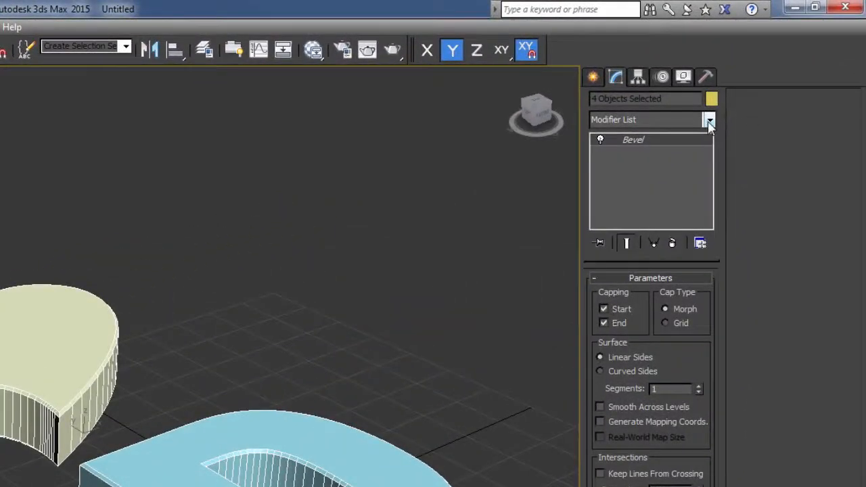
{"action": "left_click", "coordinate": [708, 122]}
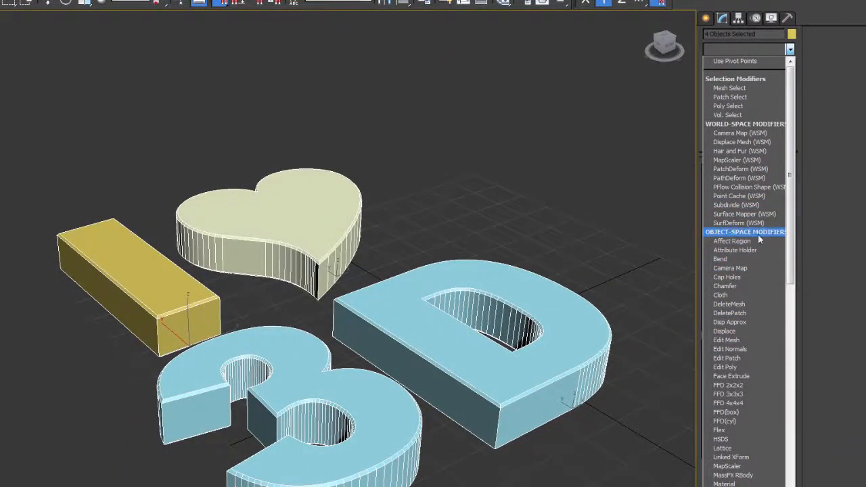
{"action": "key", "text": "s"}
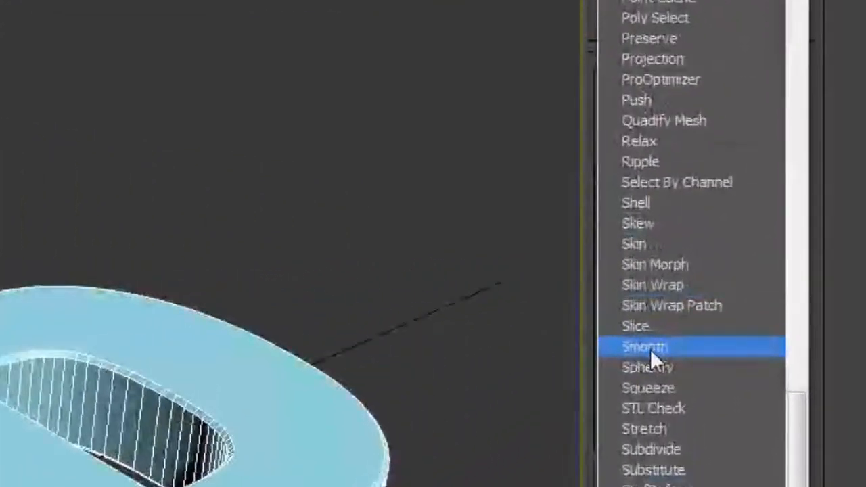
{"action": "left_click", "coordinate": [657, 342]}
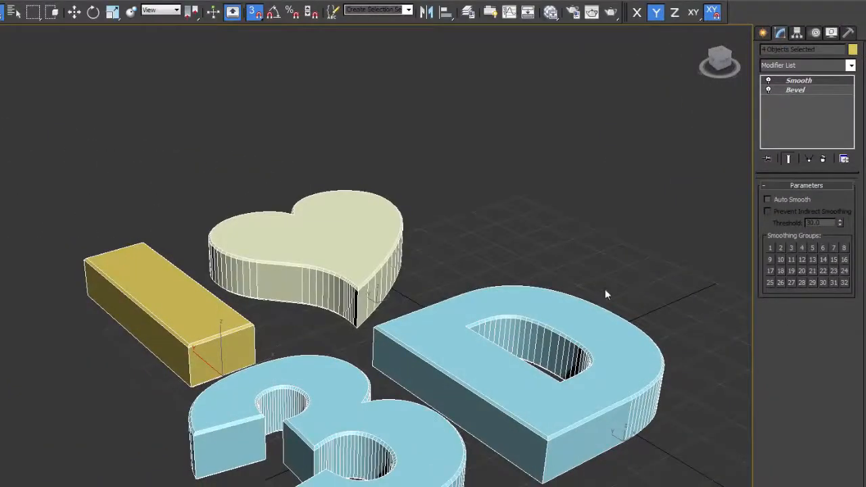
Step: Clear the selection and examine the shading on the lettering's sides and bevels from several angles
{"action": "scroll", "coordinate": [562, 288], "scroll_direction": "up", "scroll_amount": 3}
{"action": "left_click", "coordinate": [461, 263]}
{"action": "scroll", "coordinate": [467, 256], "scroll_direction": "up", "scroll_amount": 2}
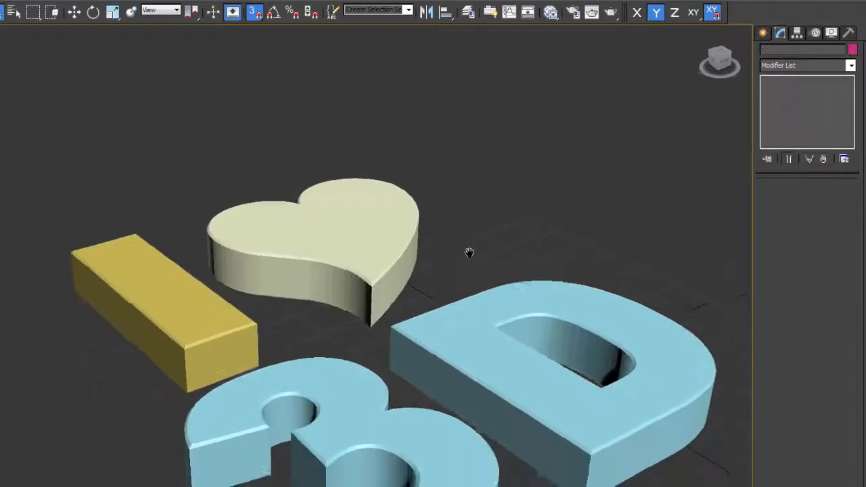
{"action": "middle_click_drag", "start_coordinate": [512, 264], "coordinate": [508, 212]}
{"action": "middle_click_drag", "start_coordinate": [440, 382], "coordinate": [440, 322]}
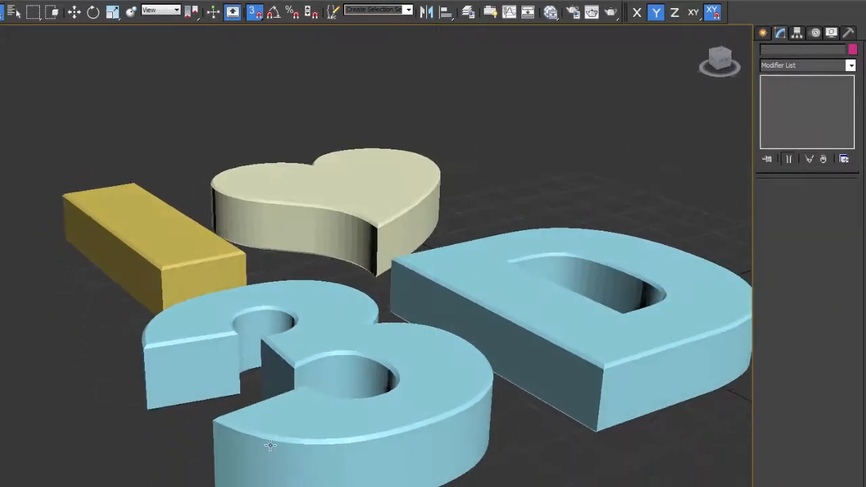
{"action": "middle_click_drag", "start_coordinate": [392, 417], "coordinate": [359, 404], "text": "alt"}
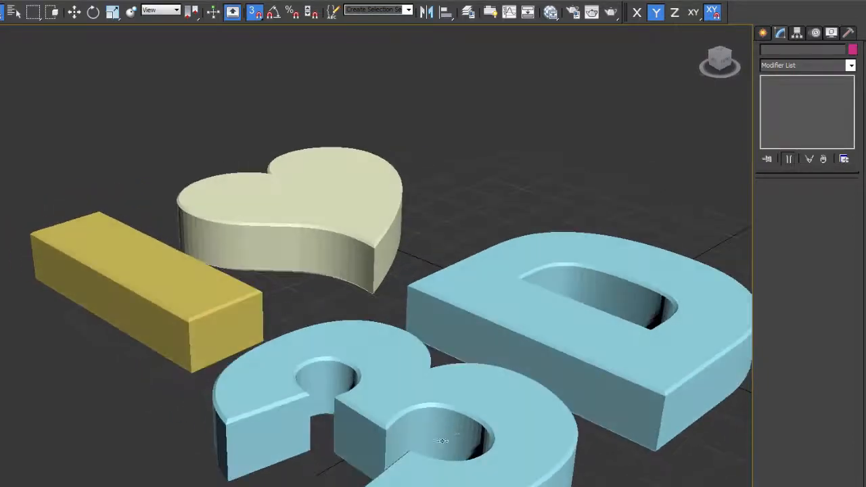
{"action": "middle_click_drag", "start_coordinate": [222, 366], "coordinate": [99, 402], "text": "alt"}
{"action": "middle_click_drag", "start_coordinate": [299, 410], "coordinate": [254, 385], "text": "alt"}
{"action": "middle_click_drag", "start_coordinate": [263, 349], "coordinate": [287, 309], "text": "alt"}
Step: Select the D and turn on Auto Smooth in the shared Smooth modifier, checking the shading on the heart's curved sides
{"action": "left_click", "coordinate": [380, 386]}
{"action": "middle_click_drag", "start_coordinate": [402, 351], "coordinate": [396, 280], "text": "alt"}
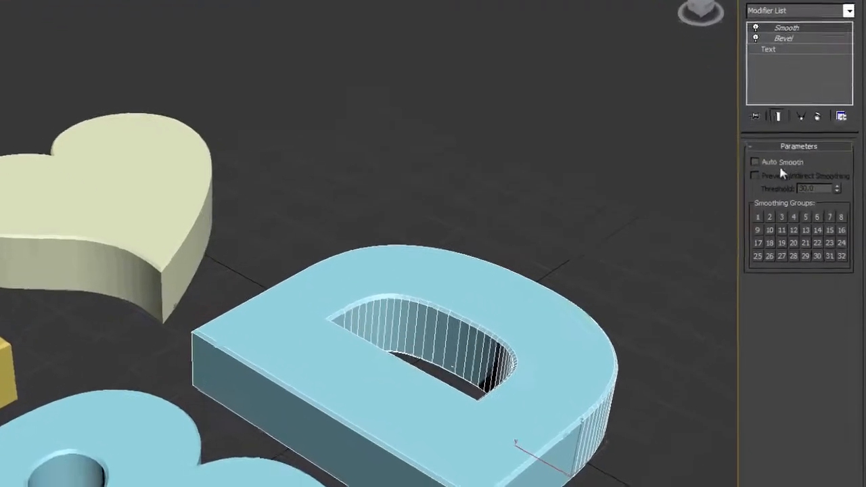
{"action": "left_click", "coordinate": [768, 161]}
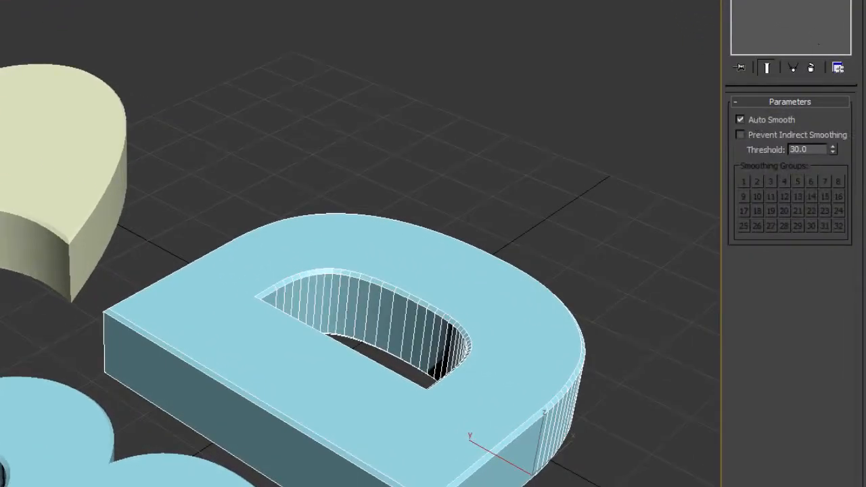
{"action": "middle_click_drag", "start_coordinate": [220, 245], "coordinate": [224, 272], "text": "alt"}
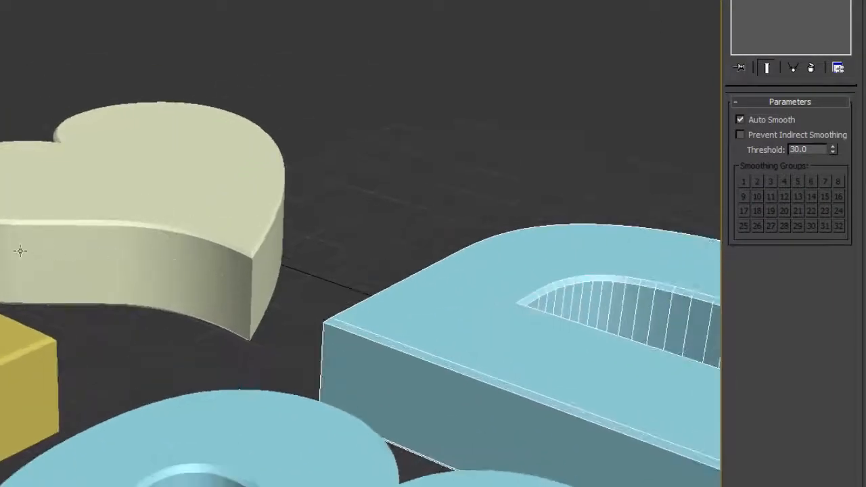
{"action": "middle_click_drag", "start_coordinate": [154, 254], "coordinate": [425, 328], "text": "alt"}
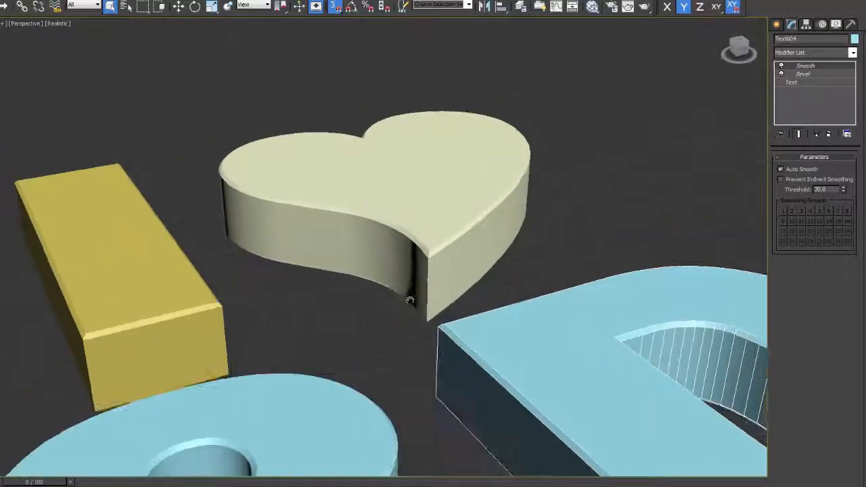
{"action": "scroll", "coordinate": [425, 328], "scroll_direction": "up", "scroll_amount": 1}
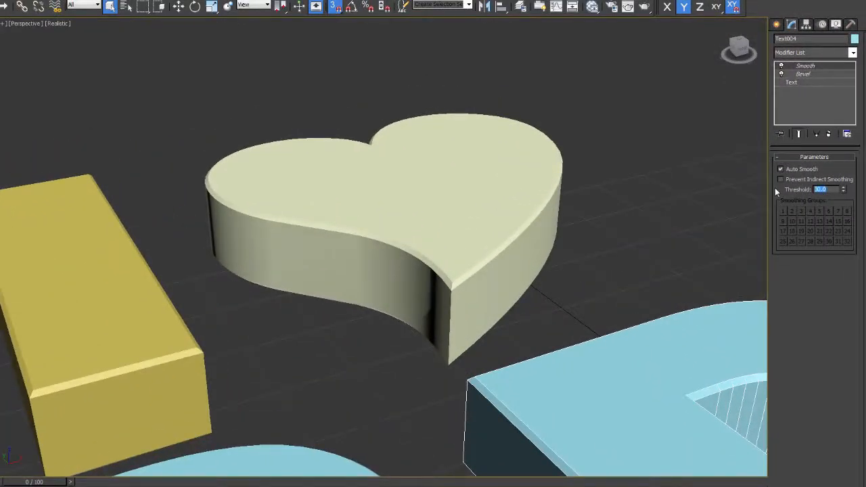
Step: Set the Auto Smooth threshold to 44.9 and check the edges of all the letters and the heart
{"action": "type", "text": "44.9"}
{"action": "key", "text": "Return"}
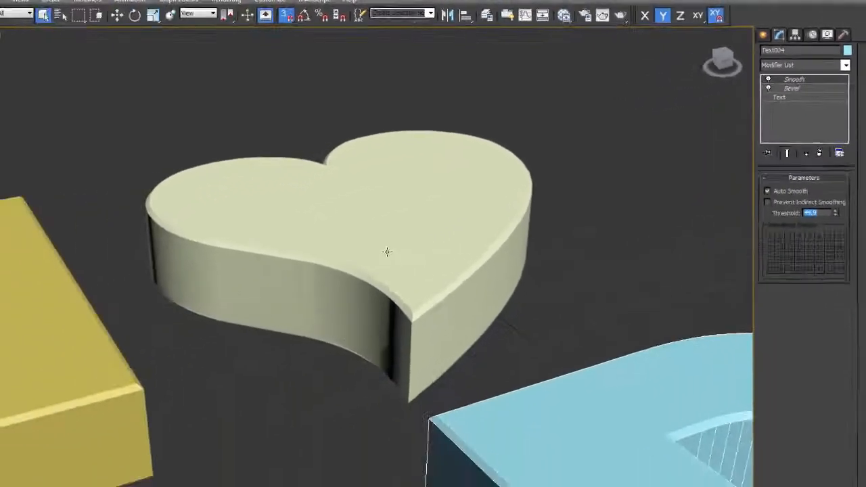
{"action": "middle_click_drag", "start_coordinate": [387, 251], "coordinate": [386, 281], "text": "alt"}
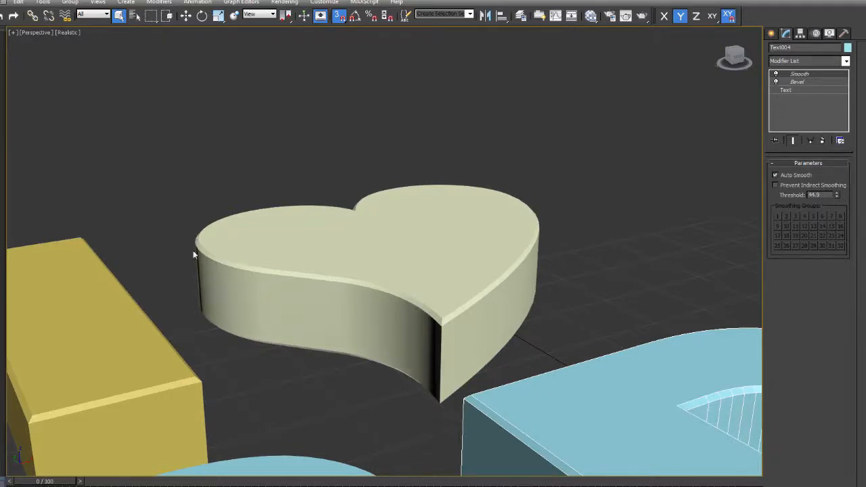
{"action": "middle_click_drag", "start_coordinate": [406, 314], "coordinate": [333, 245], "text": "alt"}
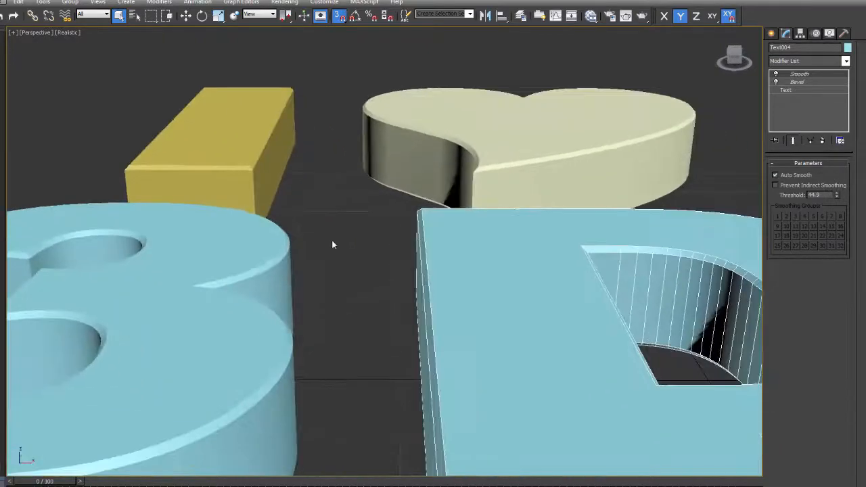
{"action": "scroll", "coordinate": [332, 245], "scroll_direction": "down", "scroll_amount": 3}
{"action": "middle_click_drag", "start_coordinate": [510, 290], "coordinate": [493, 291], "text": "alt"}
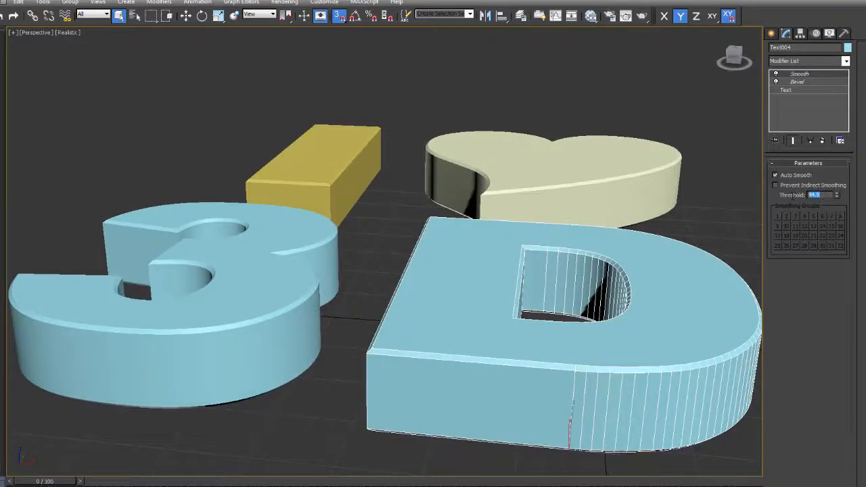
{"action": "scroll", "coordinate": [308, 230], "scroll_direction": "up", "scroll_amount": 4}
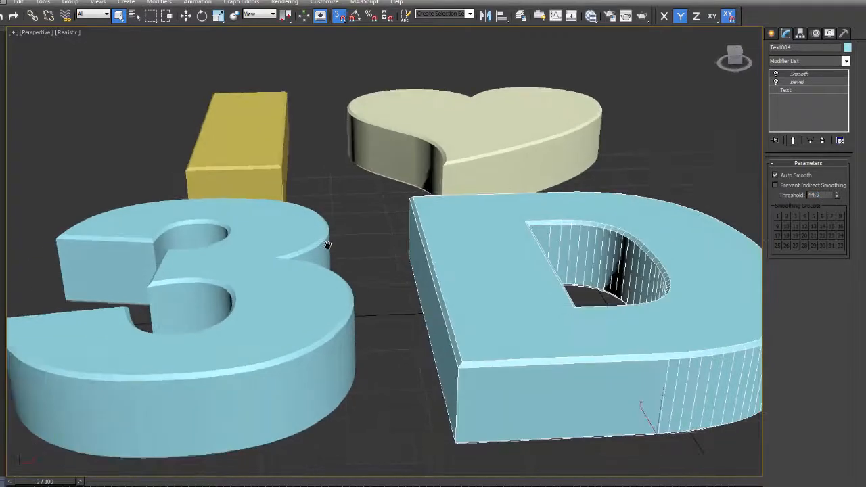
{"action": "scroll", "coordinate": [330, 246], "scroll_direction": "down", "scroll_amount": 2}
{"action": "middle_click_drag", "start_coordinate": [337, 248], "coordinate": [467, 137], "text": "alt"}
{"action": "scroll", "coordinate": [400, 257], "scroll_direction": "down", "scroll_amount": 5}
Step: With all four shapes selected, switch their modifiers off to view the flat text outlines, and switch them back on
{"action": "left_click", "coordinate": [419, 170]}
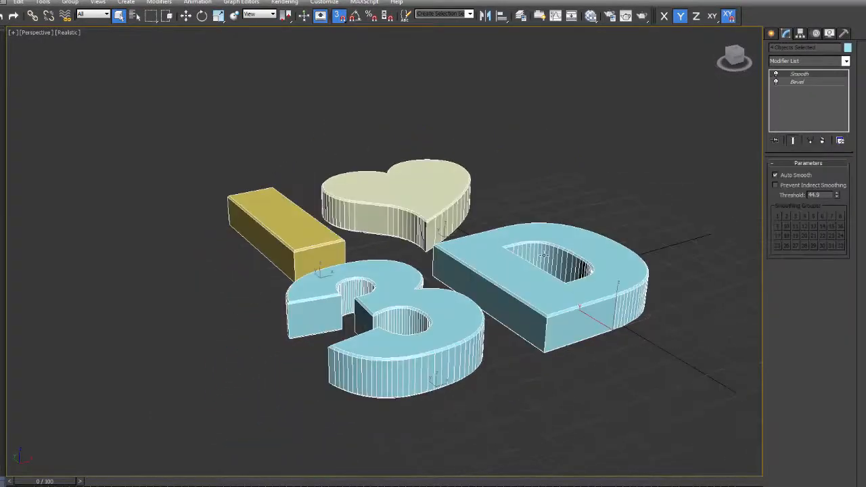
{"action": "middle_click_drag", "start_coordinate": [543, 254], "coordinate": [534, 265], "text": "alt"}
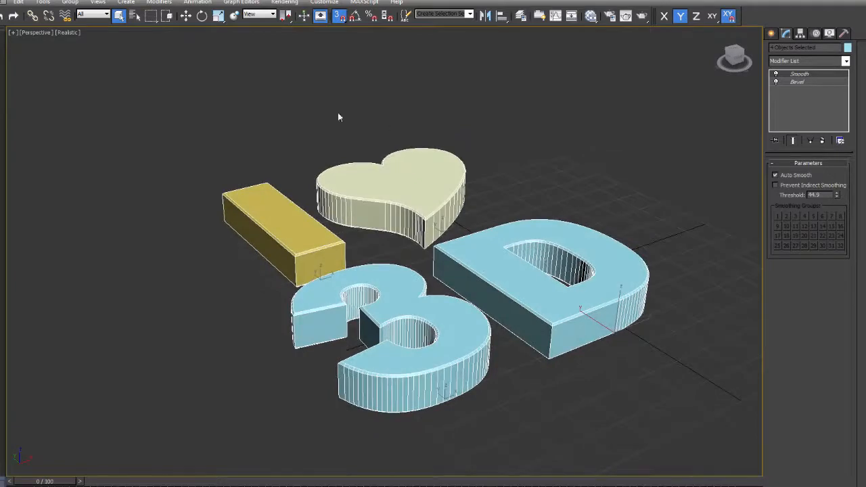
{"action": "left_click", "coordinate": [776, 82]}
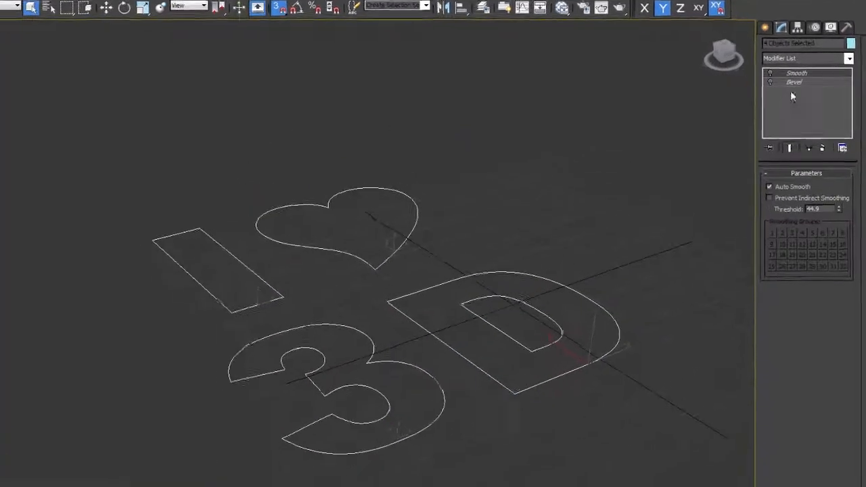
{"action": "left_click", "coordinate": [765, 82]}
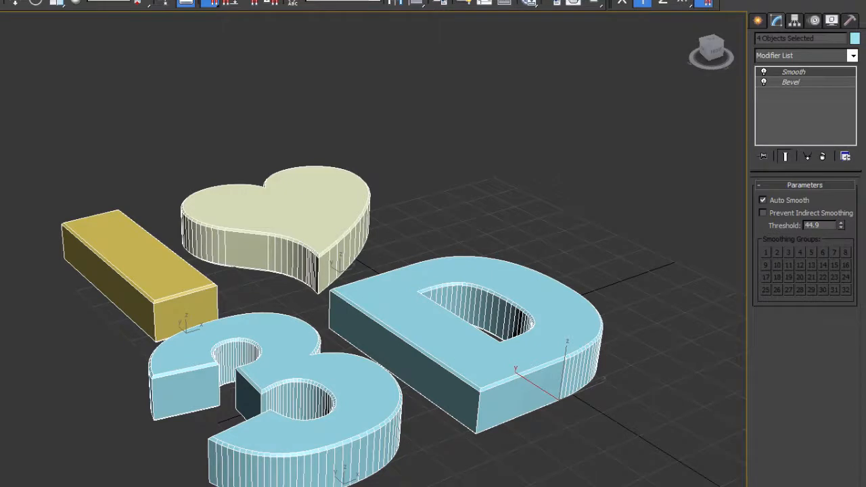
Step: Select only the D and review the height and outline values in its Bevel modifier
{"action": "left_click", "coordinate": [492, 145]}
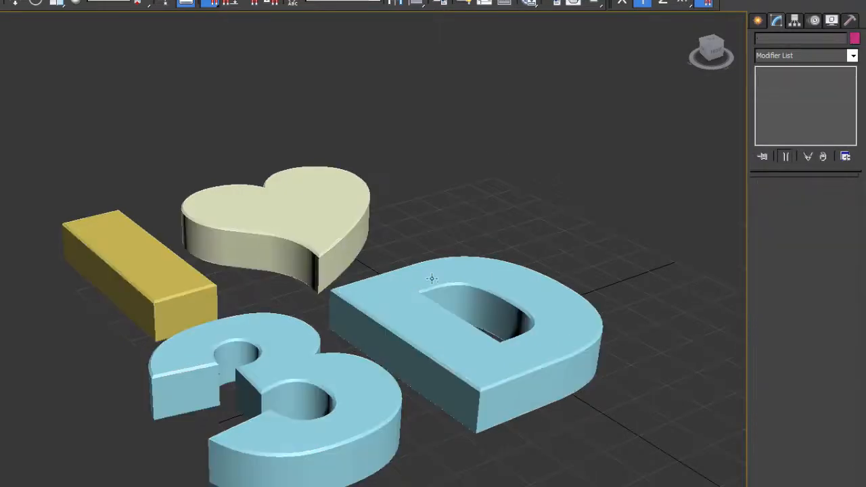
{"action": "left_click", "coordinate": [420, 276]}
{"action": "left_click", "coordinate": [789, 82]}
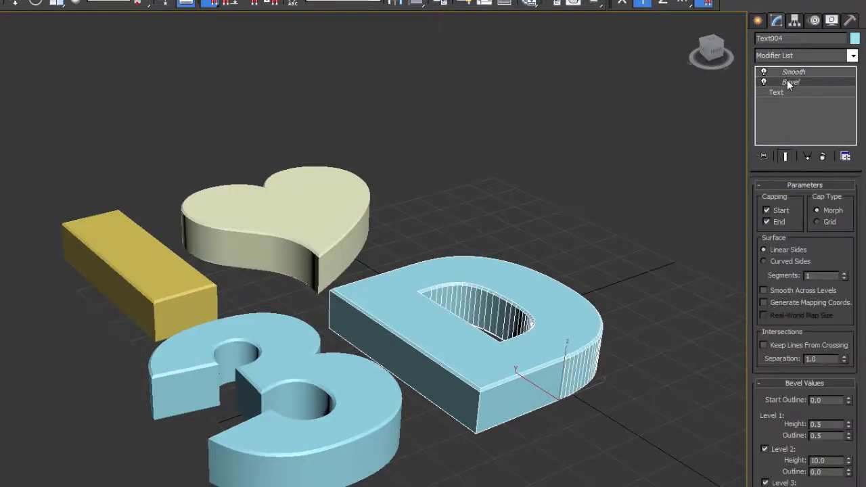
{"action": "left_click", "coordinate": [800, 384]}
{"action": "left_click", "coordinate": [800, 384]}
{"action": "left_click_drag", "start_coordinate": [832, 425], "coordinate": [792, 425]}
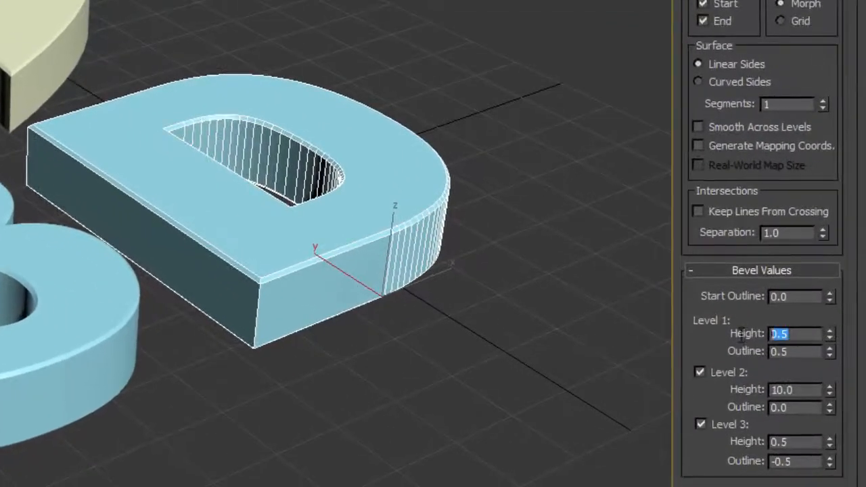
{"action": "key", "text": "Tab"}
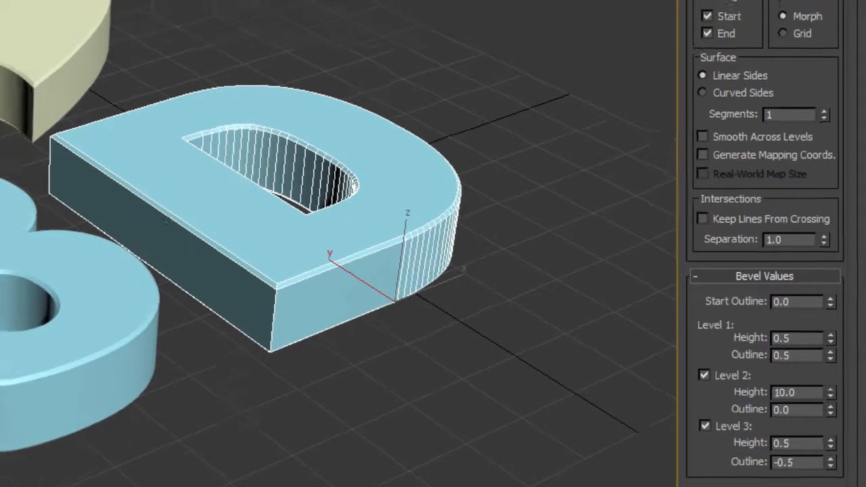
Step: Replace the D with the letter R in its base text, keeping the Bevel and Smooth modifiers
{"action": "left_click", "coordinate": [778, 89]}
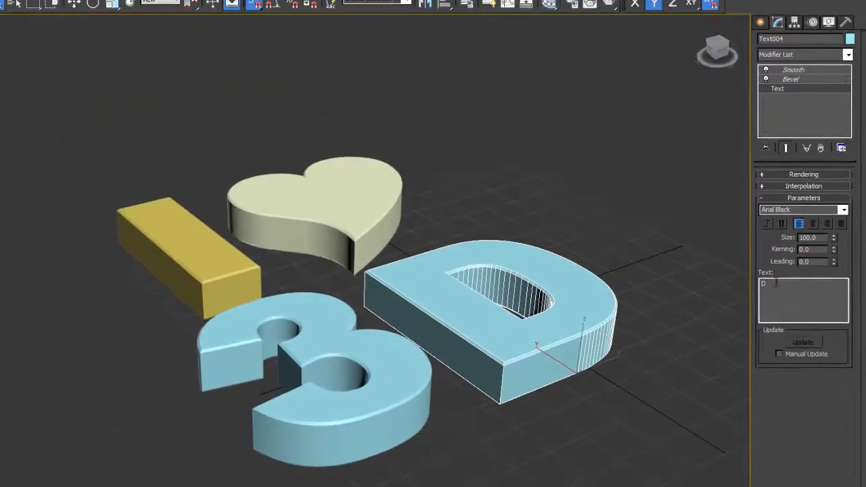
{"action": "left_click_drag", "start_coordinate": [777, 283], "coordinate": [713, 287]}
{"action": "type", "text": "R"}
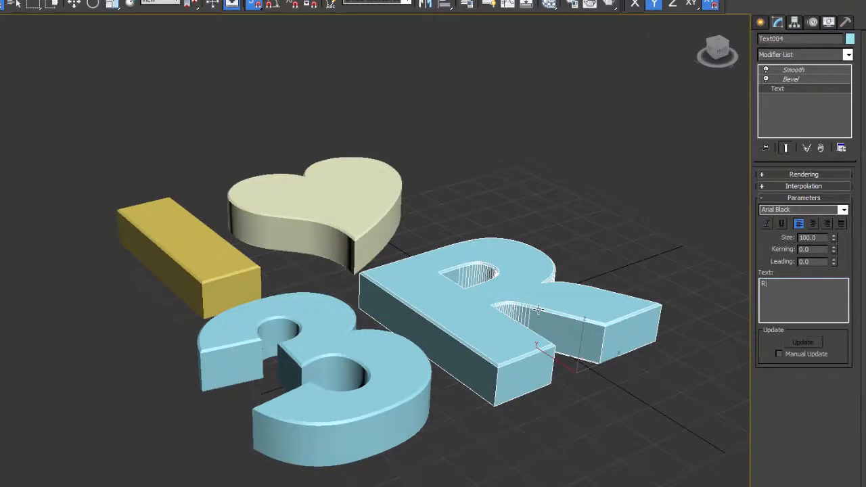
{"action": "middle_click_drag", "start_coordinate": [429, 284], "coordinate": [437, 267]}
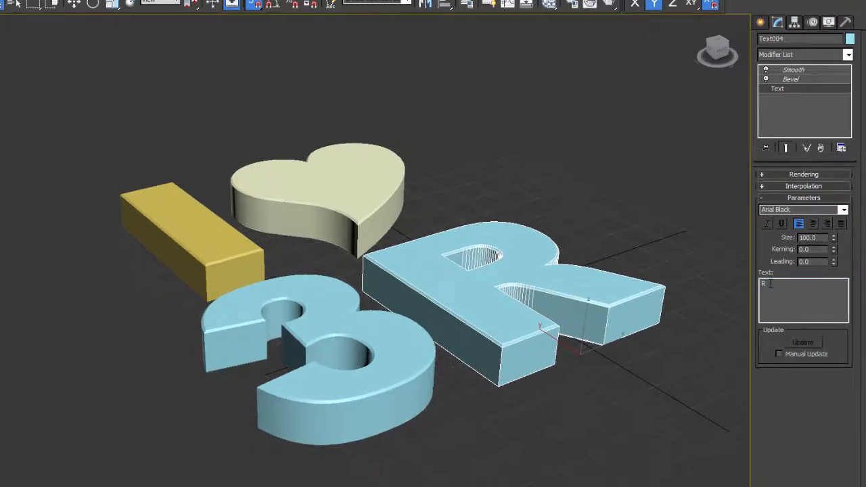
Step: Try the letter F in the same base text, and restore it to D
{"action": "left_click_drag", "start_coordinate": [770, 283], "coordinate": [734, 287]}
{"action": "type", "text": "F"}
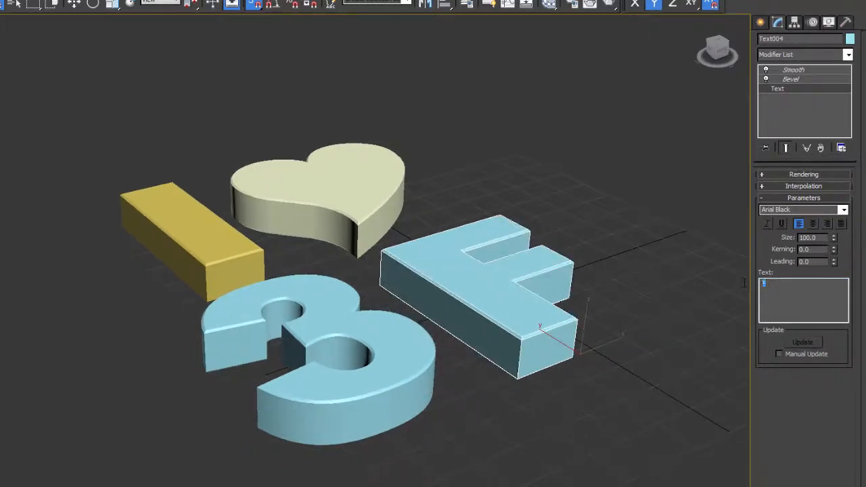
{"action": "type", "text": "D"}
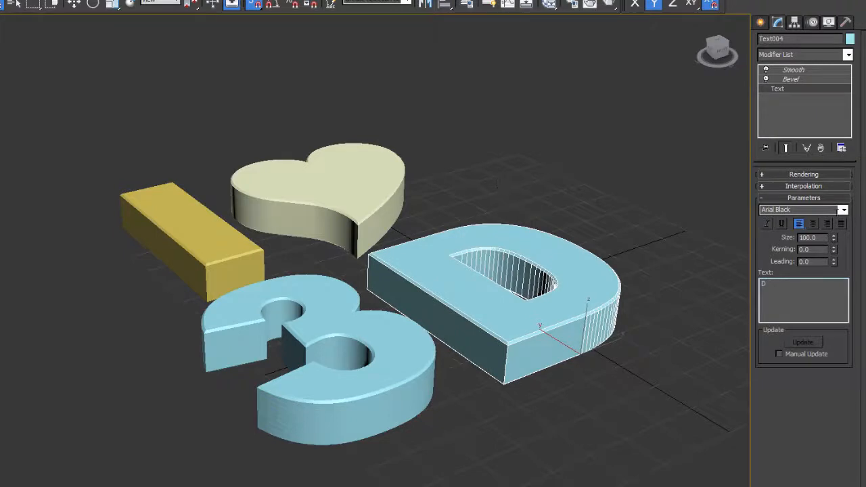
Step: Try the Arial Narrow Bold Italic and Arial Narrow Bold fonts on the D's base text, and restore Arial Black
{"action": "left_click", "coordinate": [844, 210]}
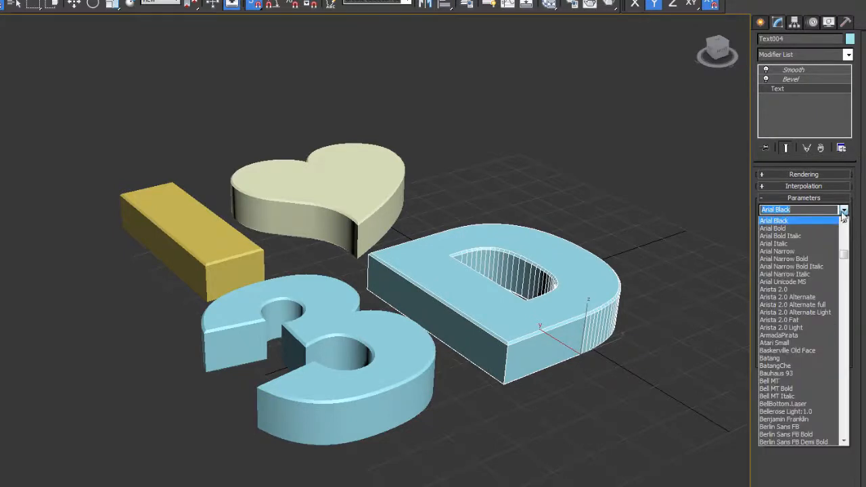
{"action": "left_click", "coordinate": [789, 267]}
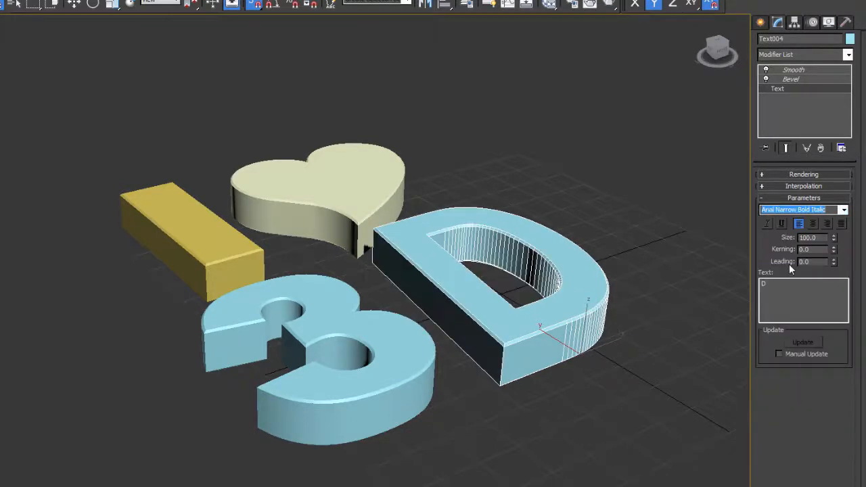
{"action": "left_click", "coordinate": [844, 210]}
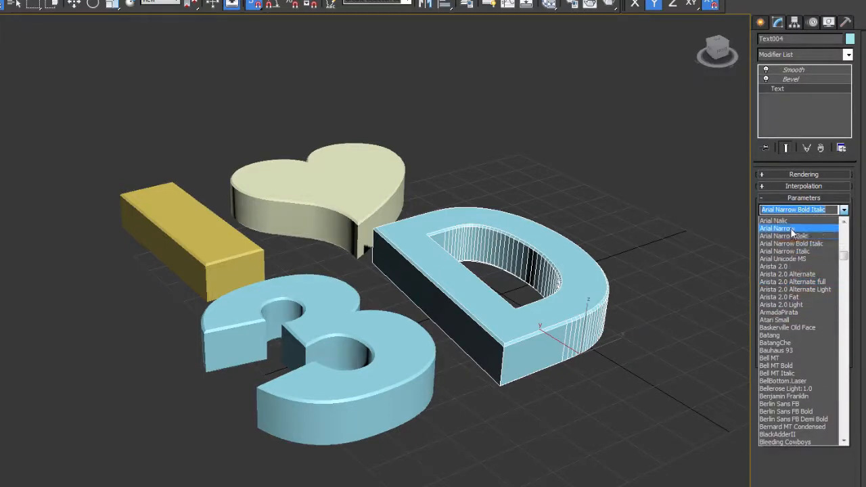
{"action": "left_click", "coordinate": [788, 223]}
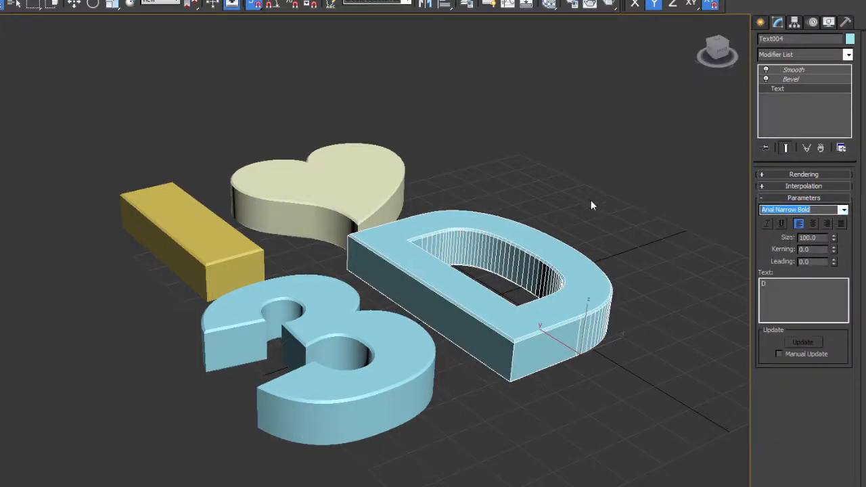
{"action": "left_click", "coordinate": [844, 210]}
{"action": "scroll", "coordinate": [792, 257], "scroll_direction": "up", "scroll_amount": 4}
{"action": "left_click", "coordinate": [788, 252]}
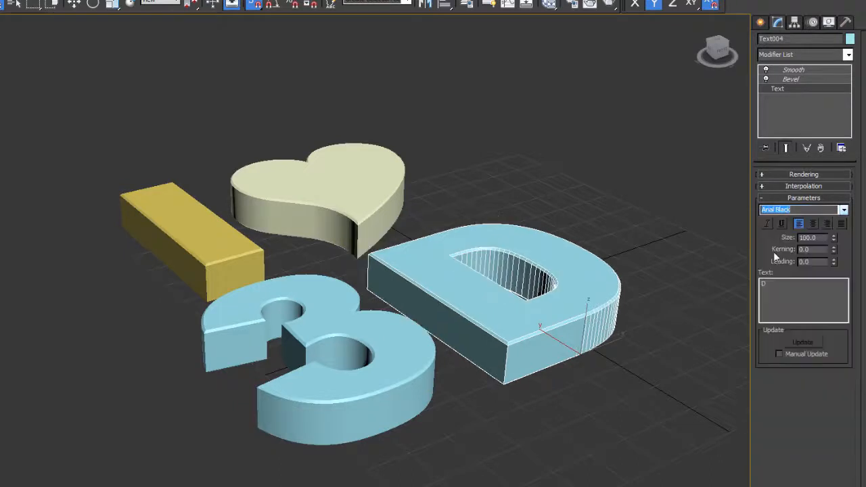
Step: Set the Level 2 height of the shared Bevel modifier to 122 and inspect the extruded letters from above
{"action": "left_click", "coordinate": [797, 80]}
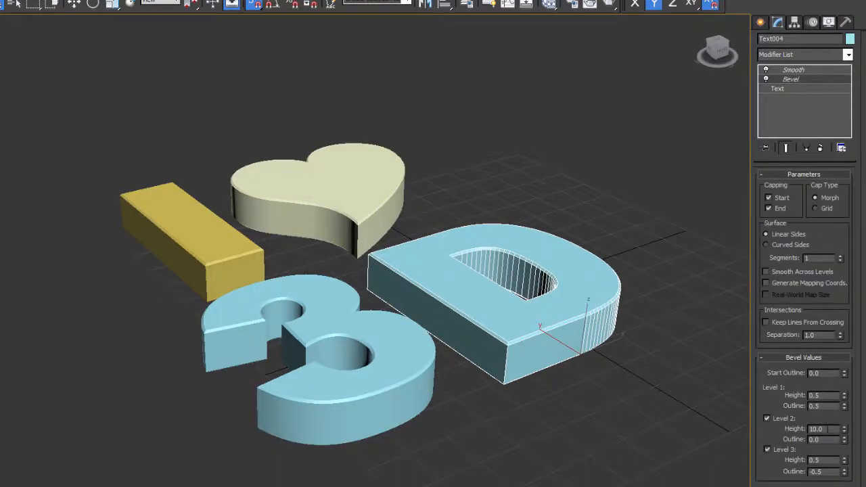
{"action": "double_click", "coordinate": [827, 429]}
{"action": "type", "text": "122"}
{"action": "key", "text": "Return"}
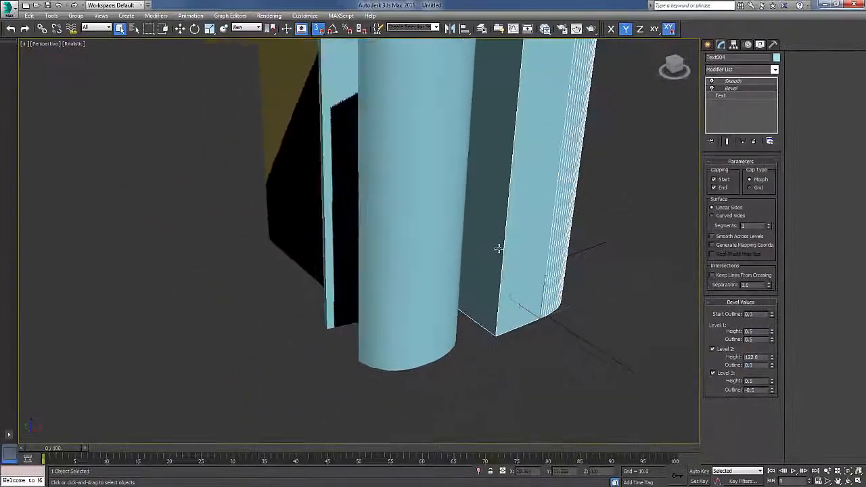
{"action": "scroll", "coordinate": [498, 249], "scroll_direction": "down", "scroll_amount": 5}
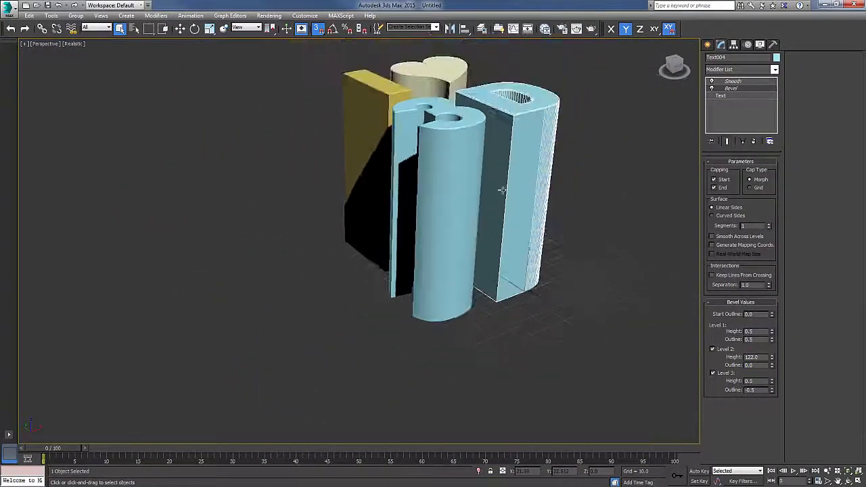
{"action": "middle_click_drag", "start_coordinate": [501, 188], "coordinate": [484, 264], "text": "alt"}
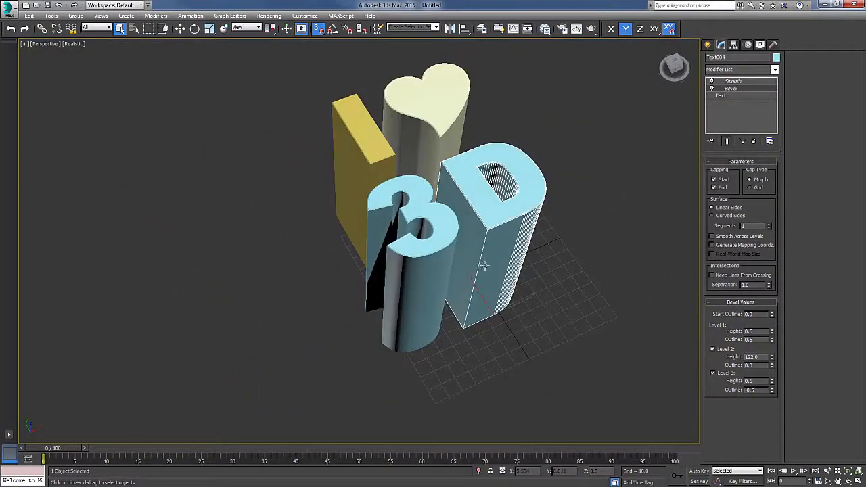
Step: Reduce the shared Bevel modifier's Level 2 height to 1 and inspect the thin letters from a lower angle
{"action": "double_click", "coordinate": [757, 357]}
{"action": "type", "text": "1"}
{"action": "key", "text": "Return"}
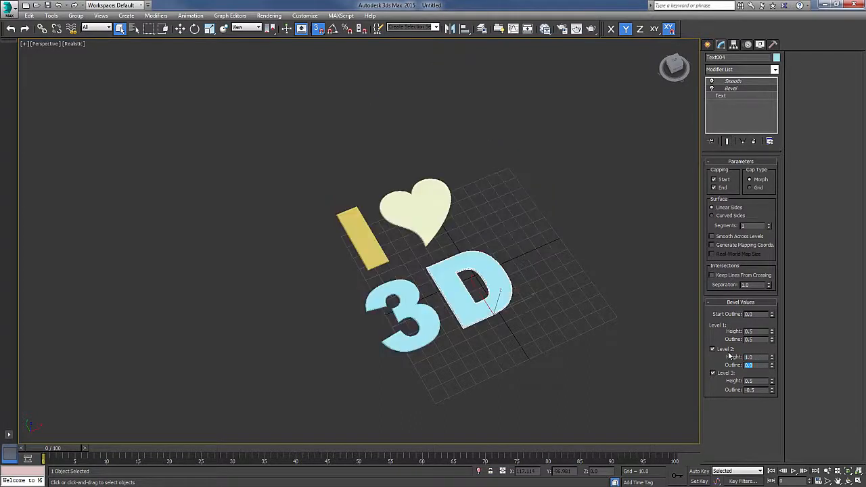
{"action": "middle_click_drag", "start_coordinate": [605, 315], "coordinate": [466, 250], "text": "alt"}
{"action": "scroll", "coordinate": [466, 250], "scroll_direction": "up", "scroll_amount": 4}
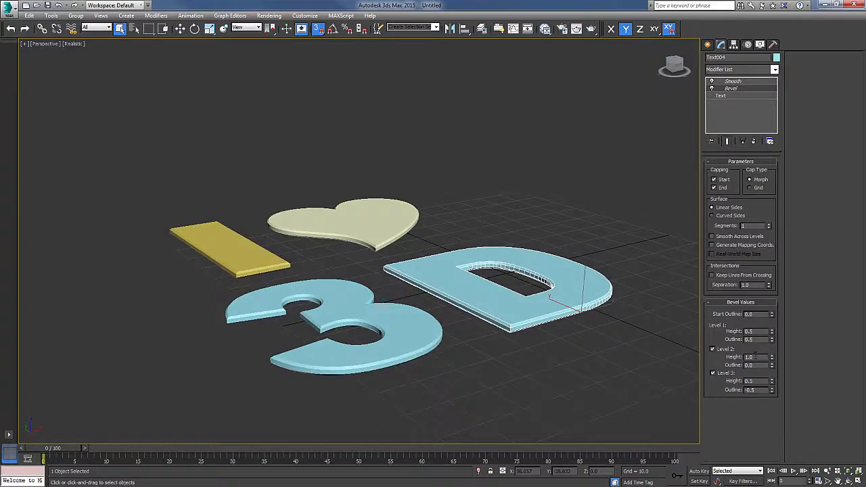
Step: Set the shared Bevel modifier's Level 2 height to 10 and deselect the D
{"action": "type", "text": "10"}
{"action": "key", "text": "Return"}
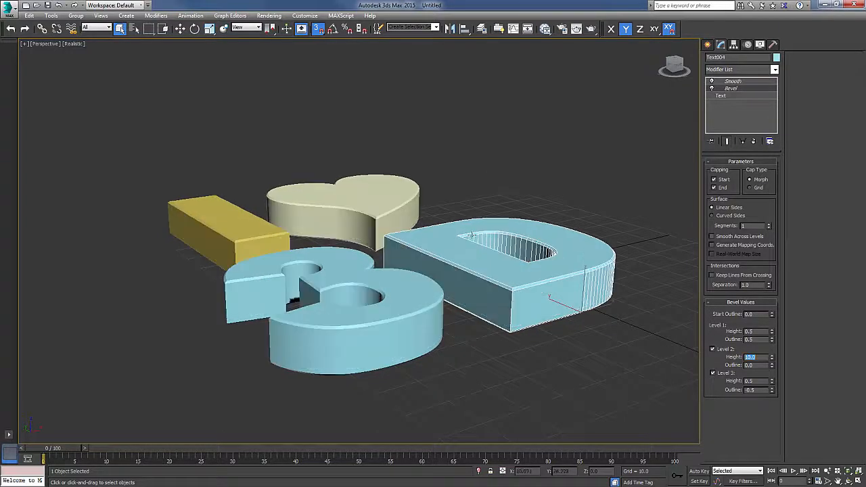
{"action": "scroll", "coordinate": [467, 232], "scroll_direction": "up", "scroll_amount": 2}
{"action": "mouse_move", "coordinate": [487, 189]}
{"action": "middle_mouse_down", "text": "alt"}
{"action": "mouse_move", "coordinate": [485, 202]}
{"action": "mouse_move", "coordinate": [483, 188]}
{"action": "middle_mouse_up", "text": "alt"}
{"action": "left_click", "coordinate": [643, 142]}
{"action": "middle_click_drag", "start_coordinate": [488, 277], "coordinate": [486, 268], "text": "alt"}
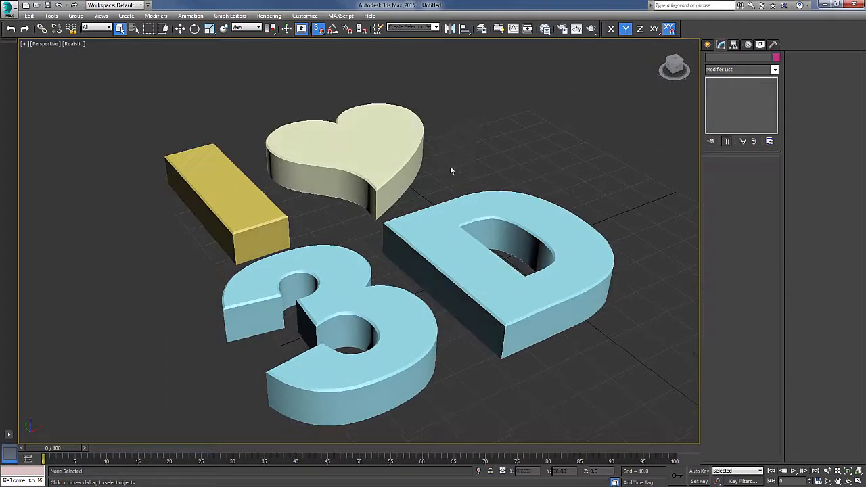
Step: Select the heart, the I, the 3 and the D in turn to check their modifier stacks, and clear the selection
{"action": "middle_click_drag", "start_coordinate": [474, 168], "coordinate": [466, 165], "text": "alt"}
{"action": "left_click", "coordinate": [381, 153]}
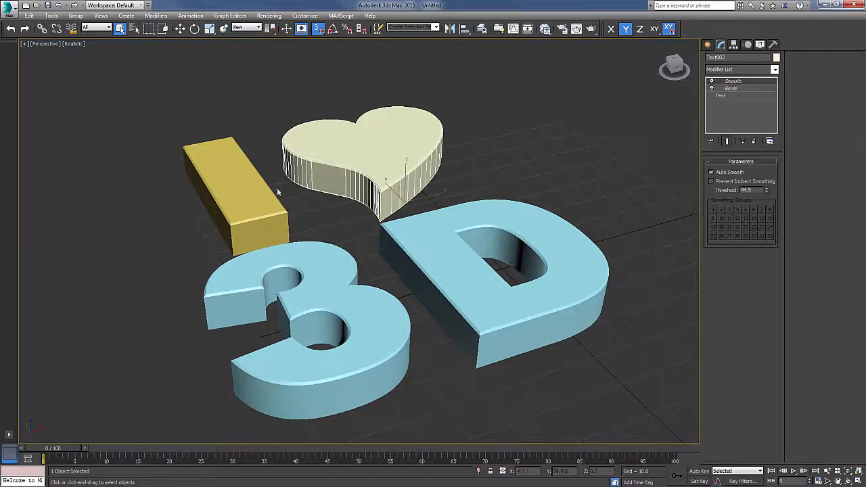
{"action": "left_click", "coordinate": [254, 196]}
{"action": "left_click", "coordinate": [317, 269]}
{"action": "left_click", "coordinate": [418, 237]}
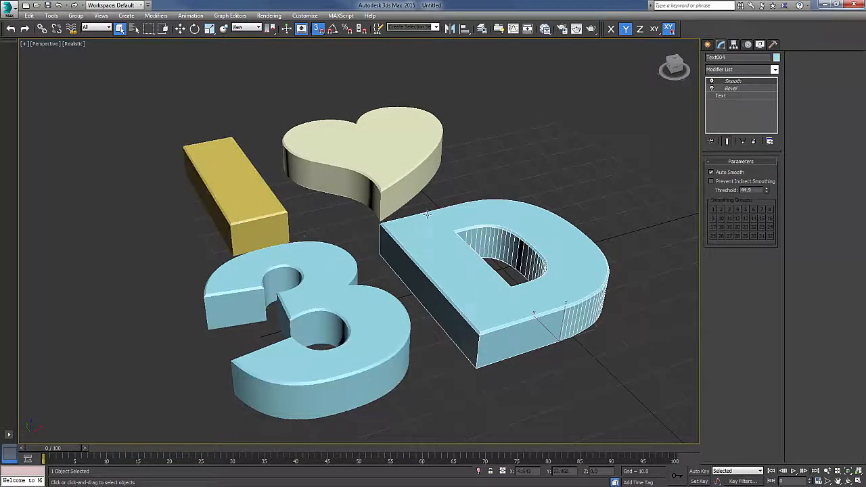
{"action": "left_click", "coordinate": [438, 191]}
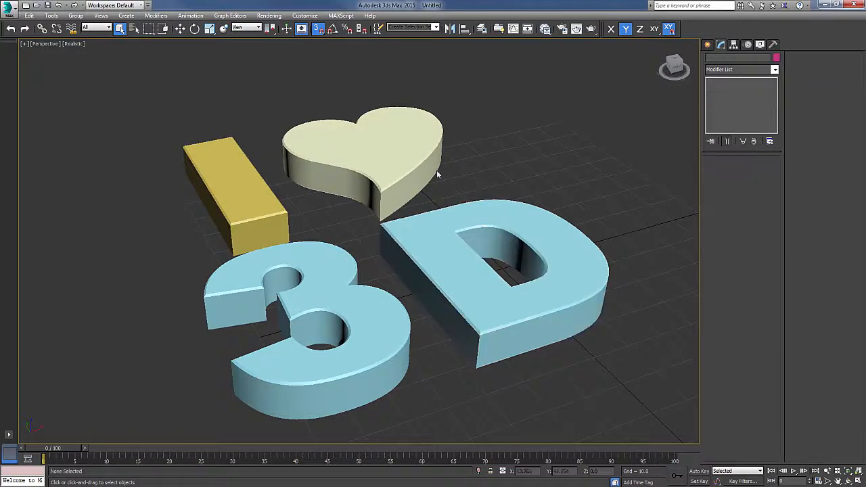
Step: Select the heart, review its Bevel and Smooth modifier settings, and deselect it
{"action": "left_click", "coordinate": [399, 127]}
{"action": "left_click", "coordinate": [731, 88]}
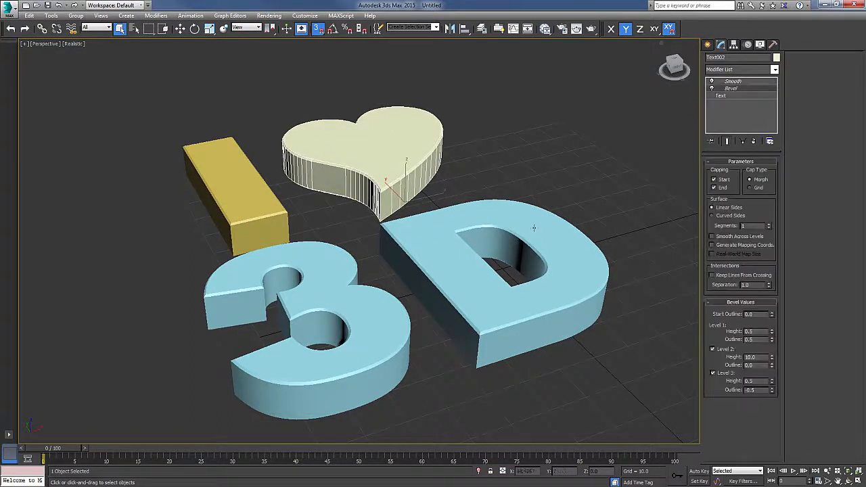
{"action": "left_click", "coordinate": [733, 82]}
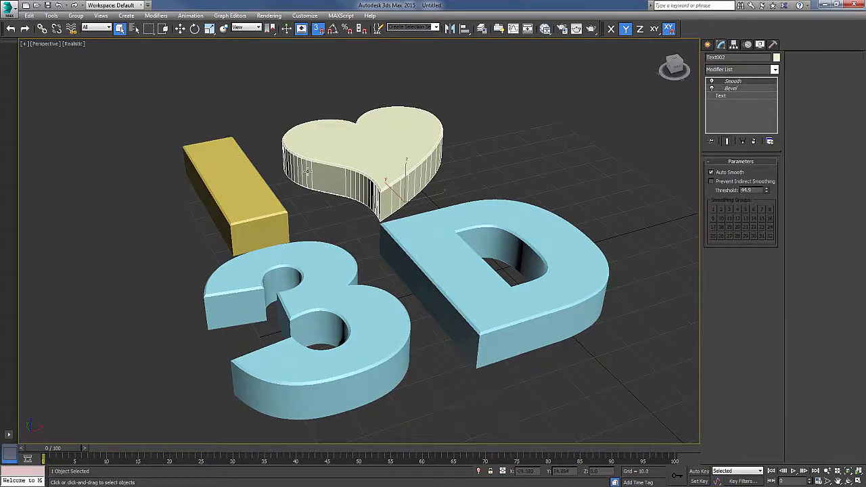
{"action": "left_click", "coordinate": [353, 220]}
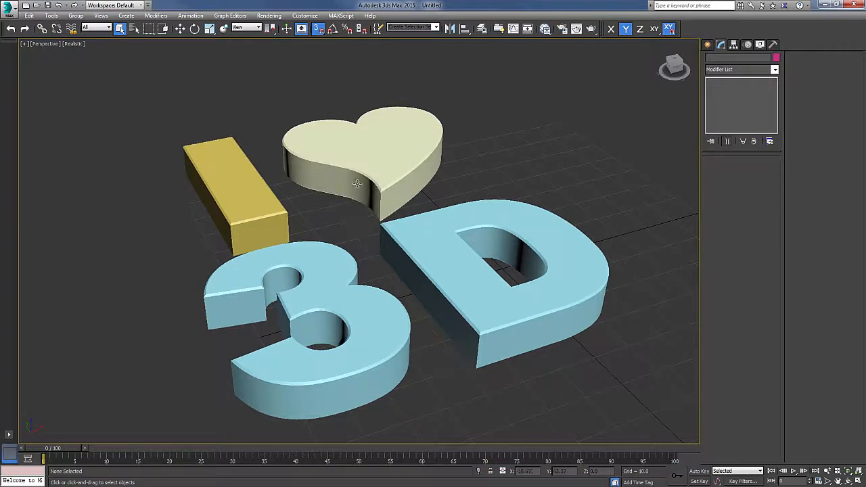